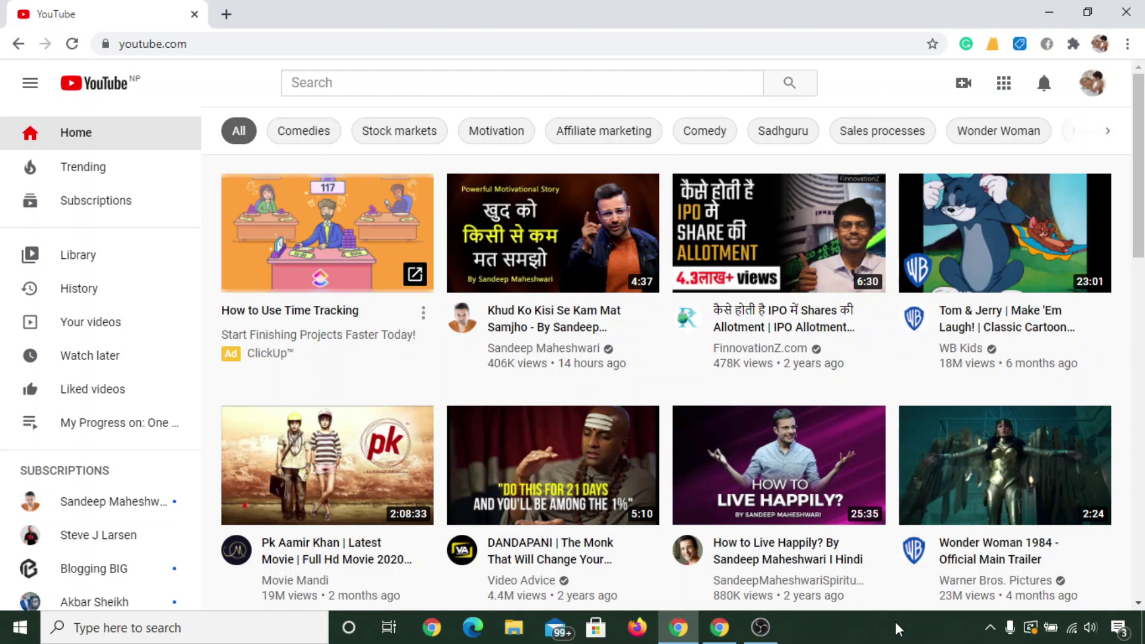
Open the YouTube account settings and view the list of channels belonging to the signed-in account.
left_click(1093, 84)
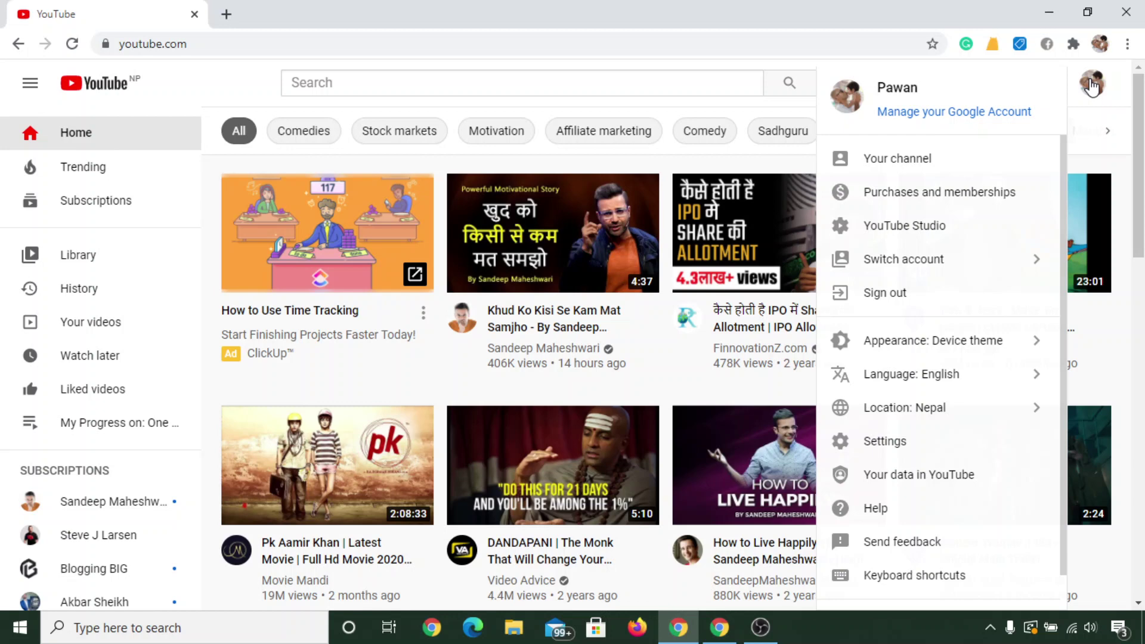
left_click(1093, 91)
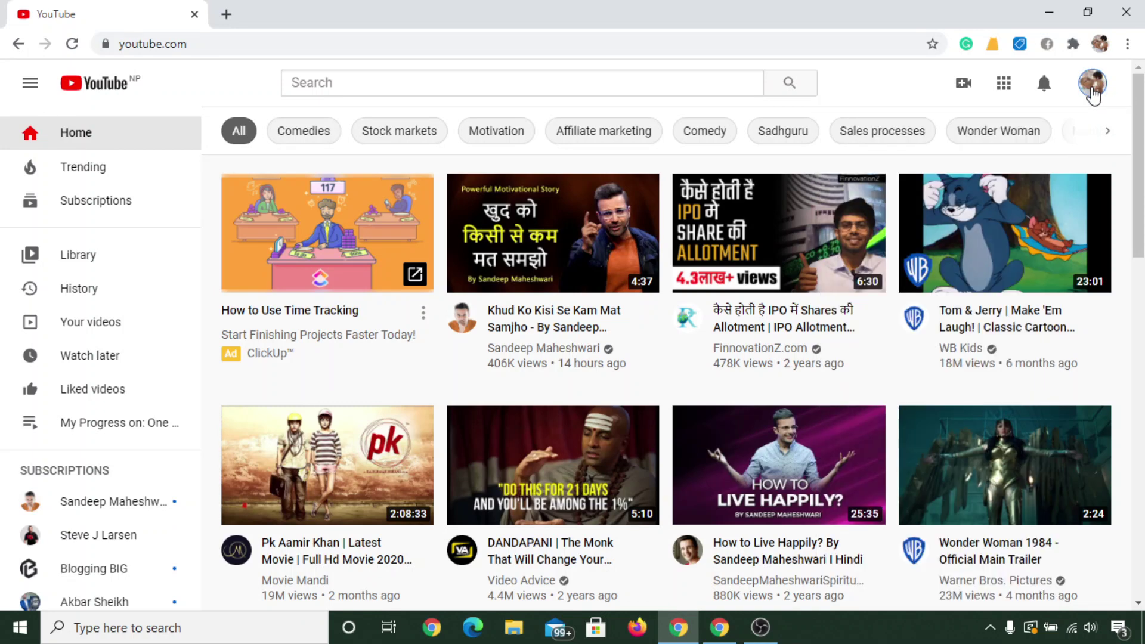
left_click(1093, 91)
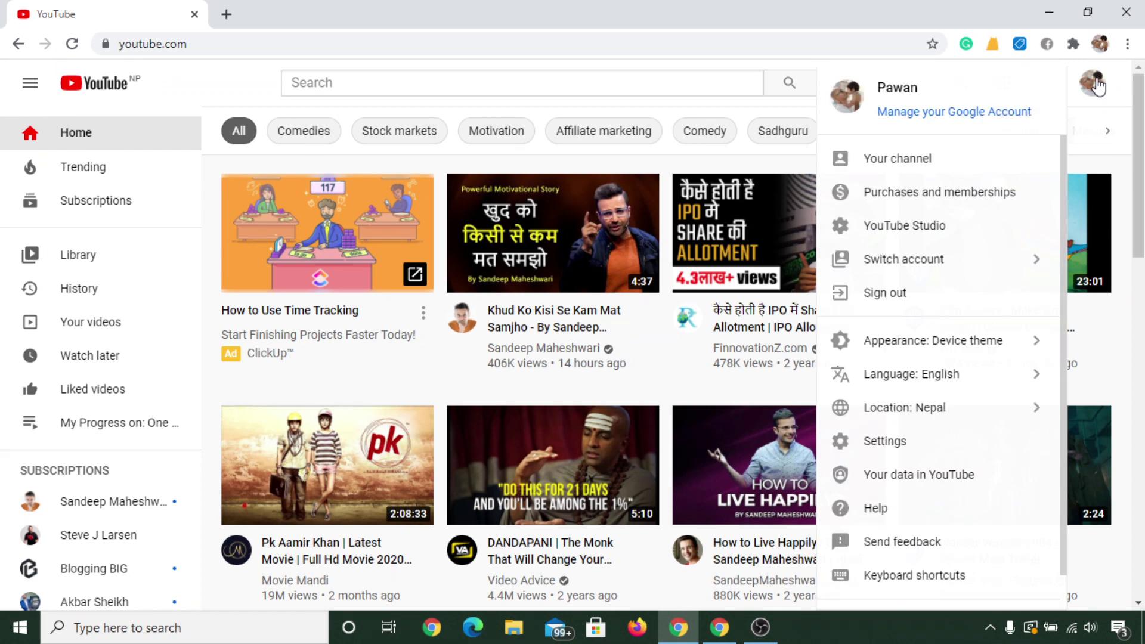
left_click(951, 441)
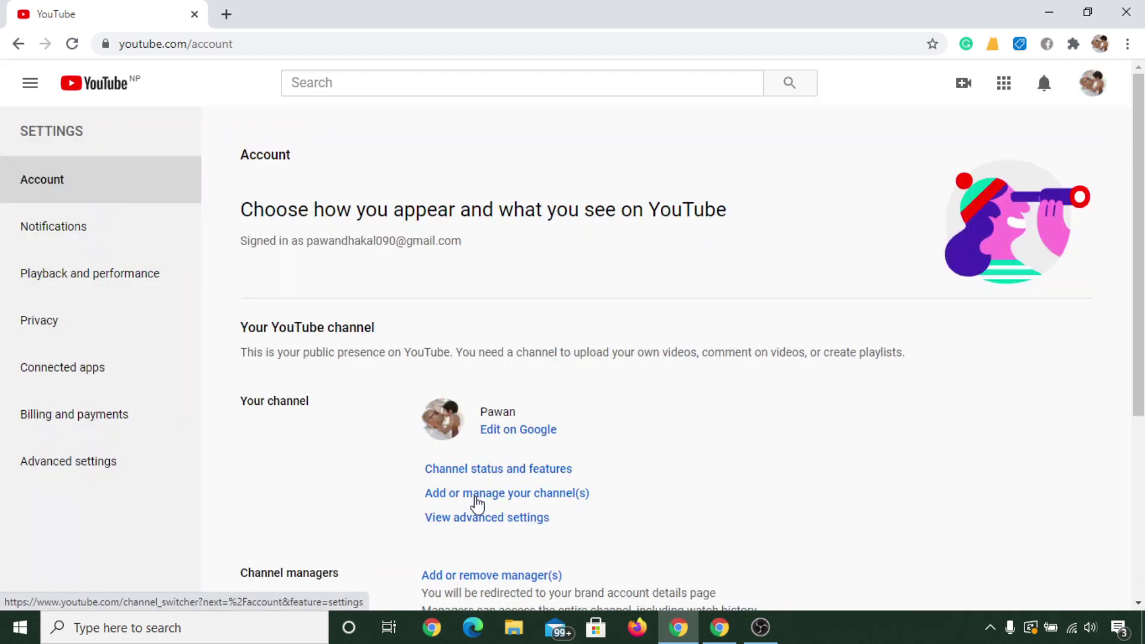
left_click(476, 497)
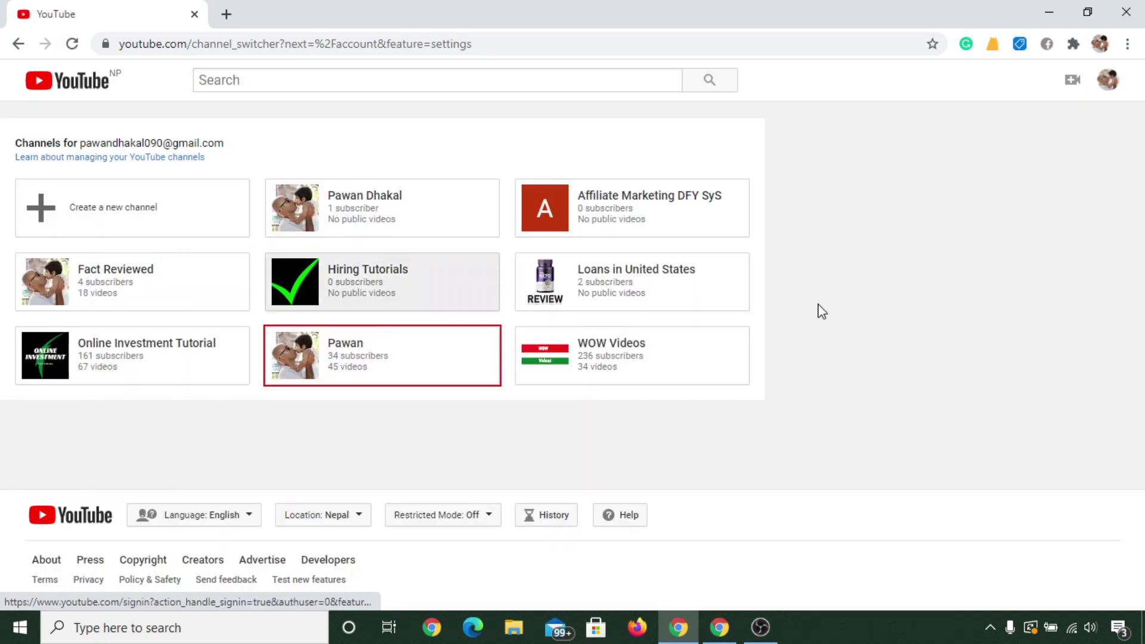
left_click(1109, 84)
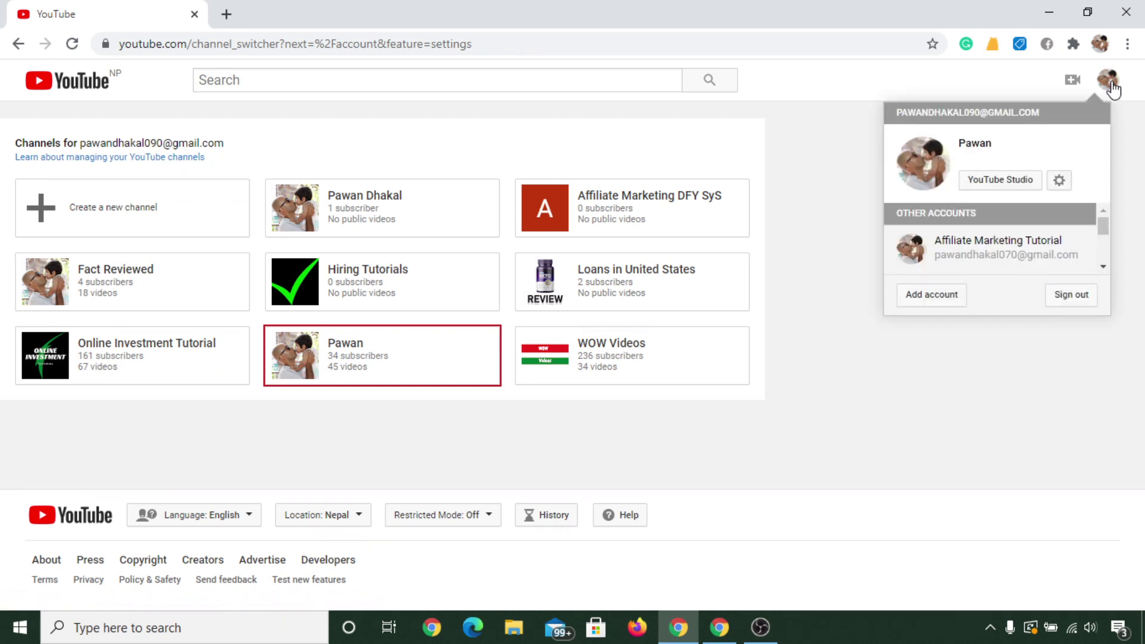
left_click(1112, 88)
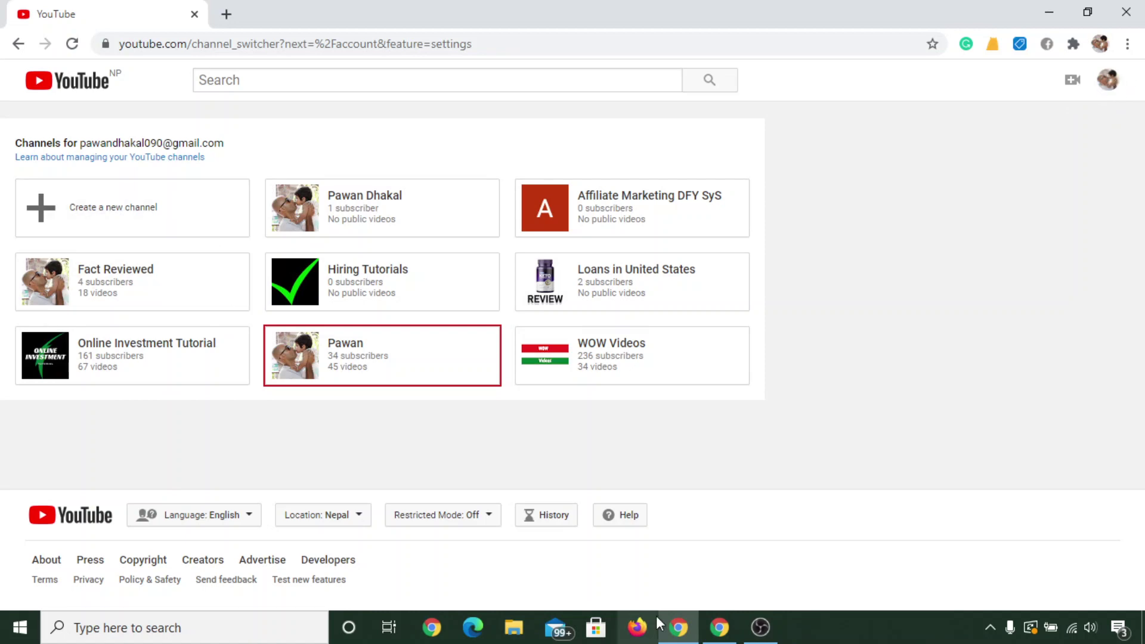
In the signed-out browser window, sign in to YouTube with the third listed account and its saved password, and show its account options.
left_click(1045, 11)
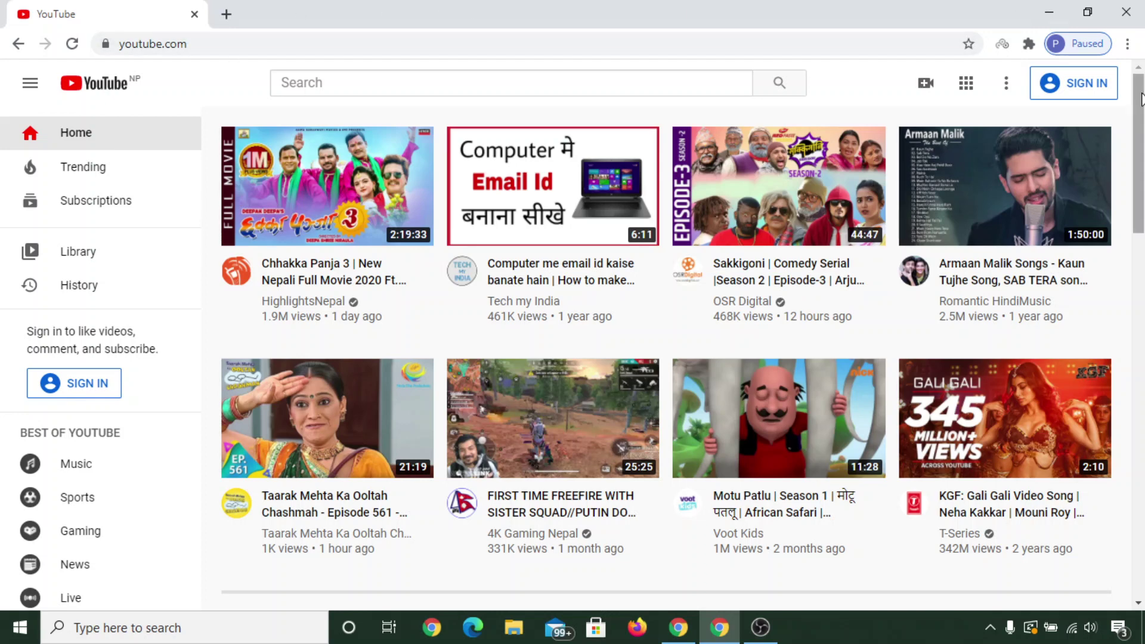
left_click(1104, 97)
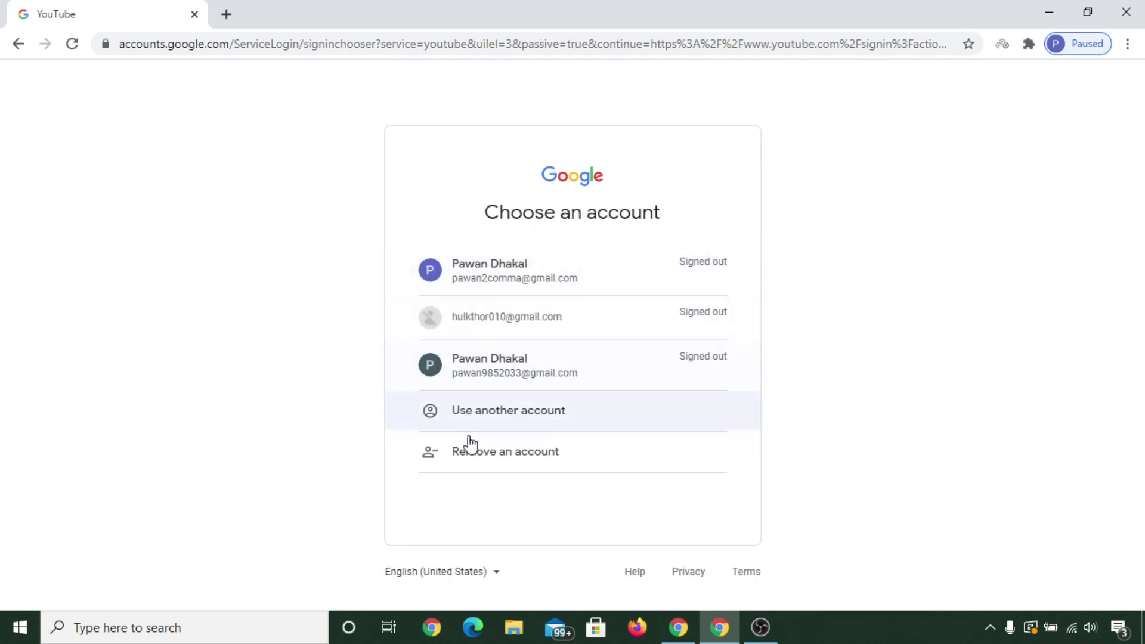
left_click(577, 385)
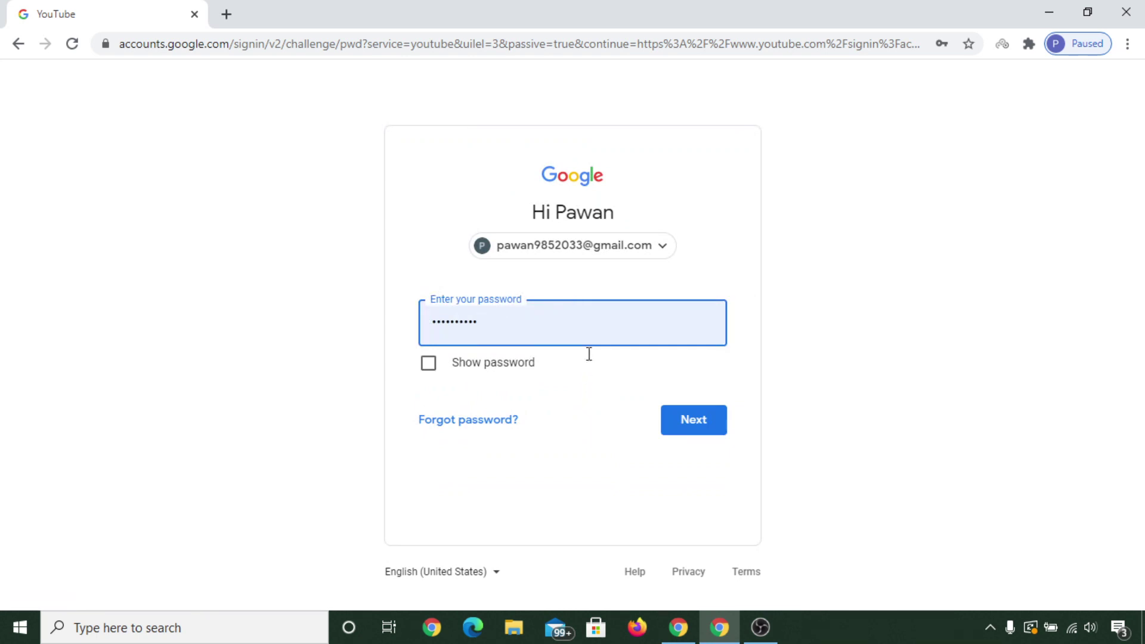
double_click(422, 321)
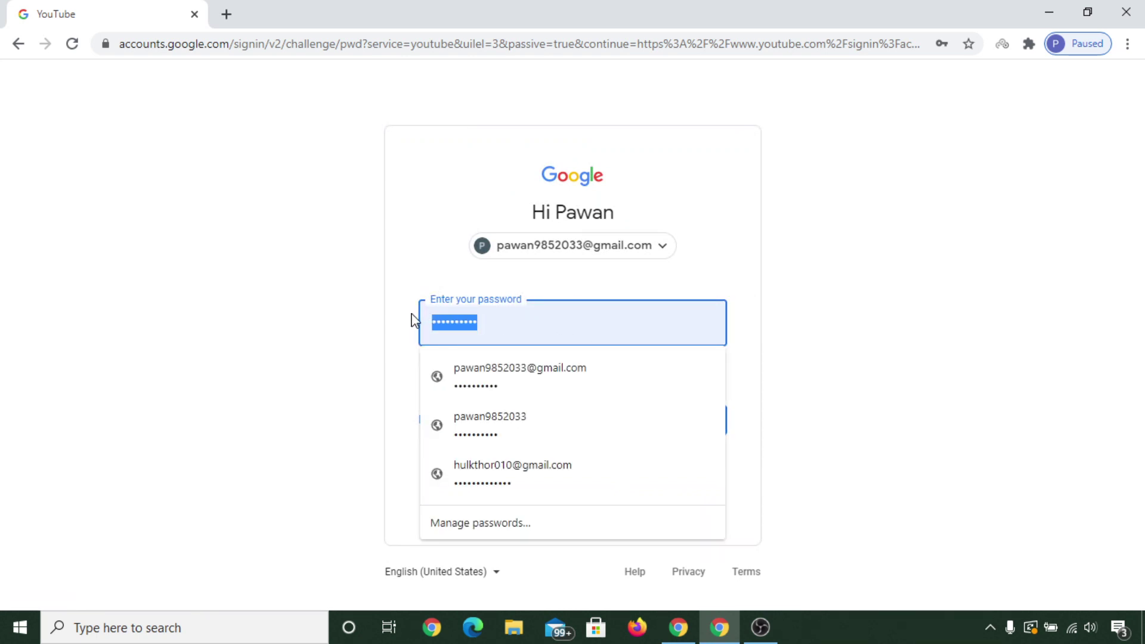
left_click(943, 340)
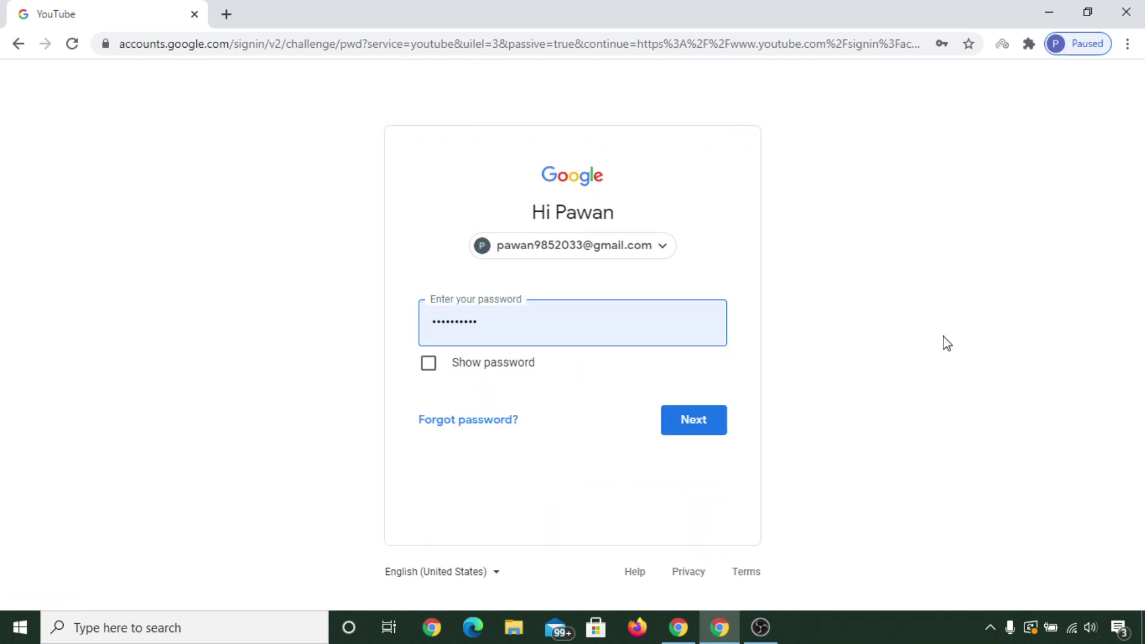
left_click(712, 417)
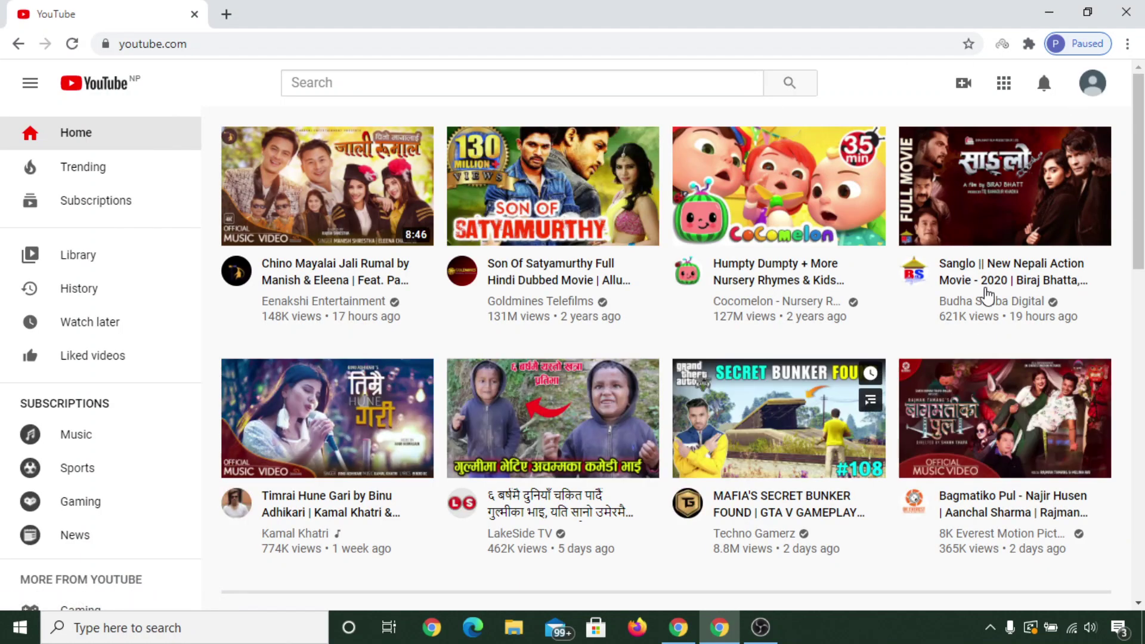
left_click(593, 220)
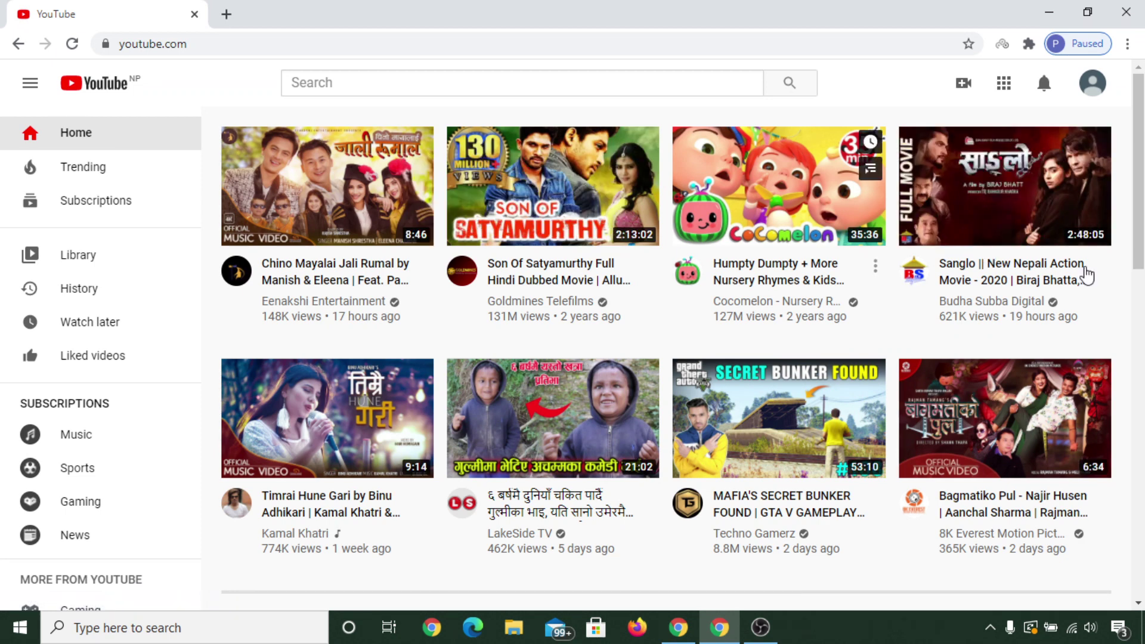
left_click(1102, 92)
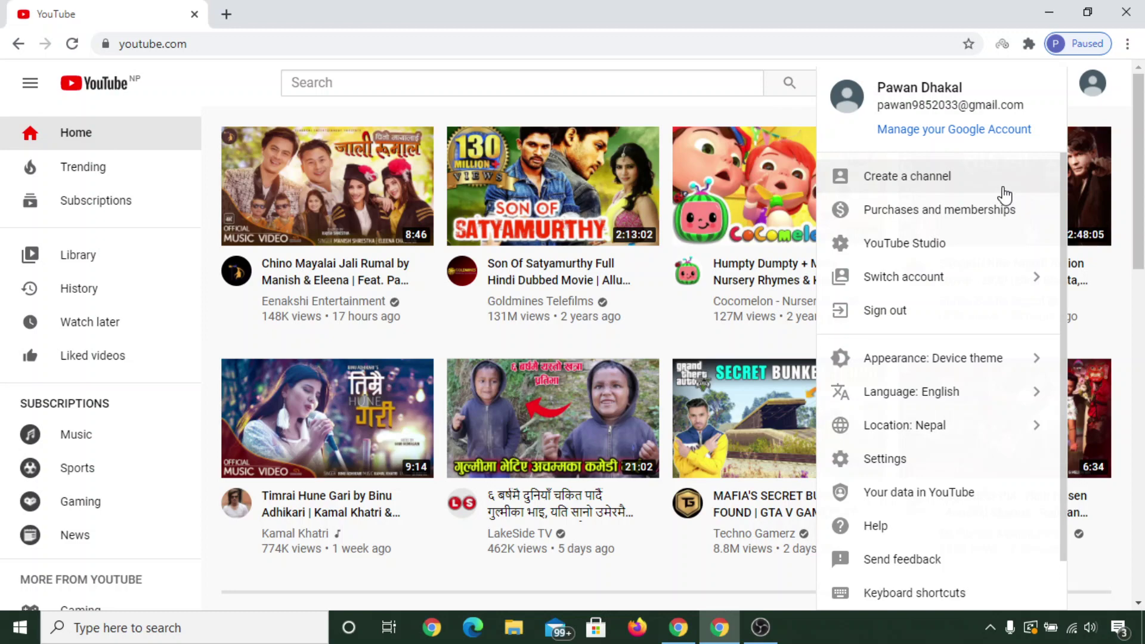
Switch back to the first browser window and view its channel list again from the YouTube home page through the account settings.
left_click(678, 628)
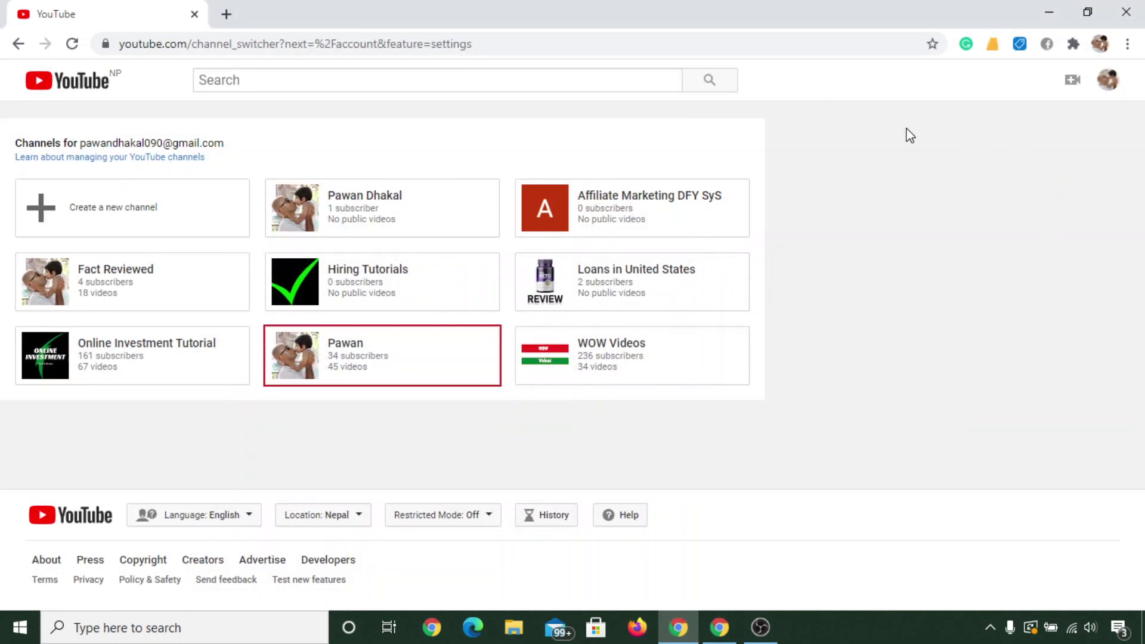
left_click(57, 83)
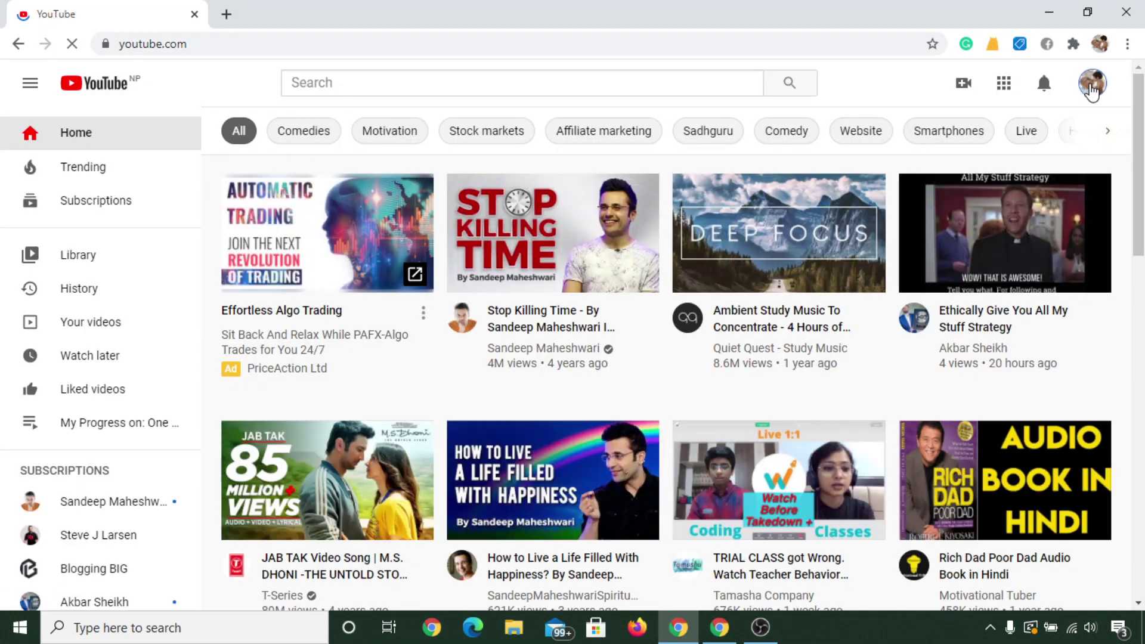
left_click(1093, 89)
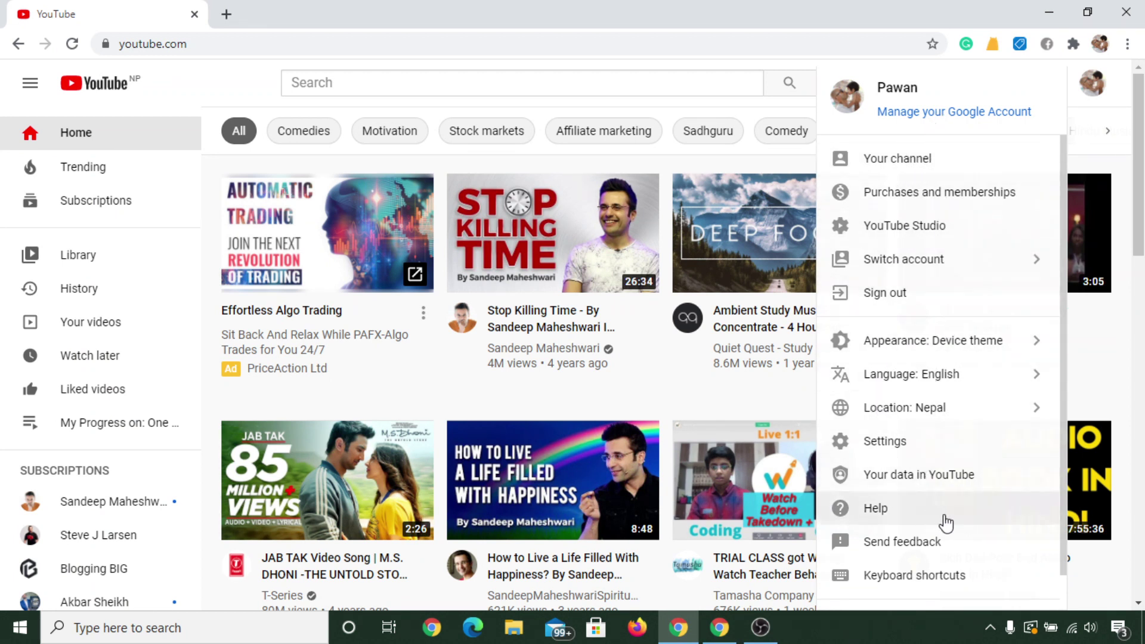
left_click(913, 444)
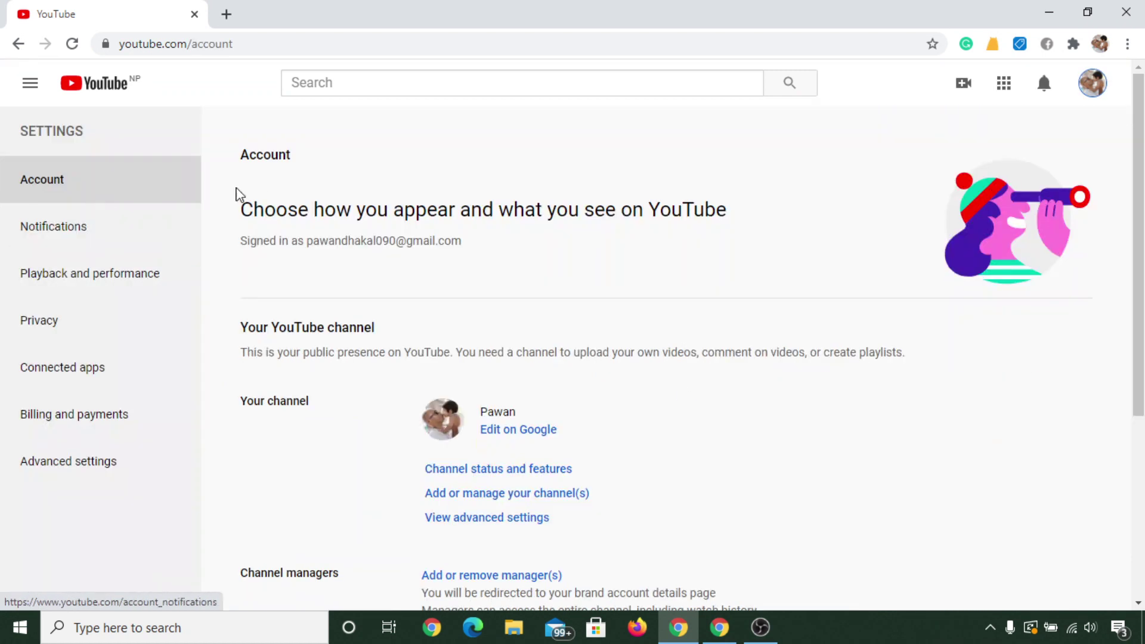
left_click(501, 501)
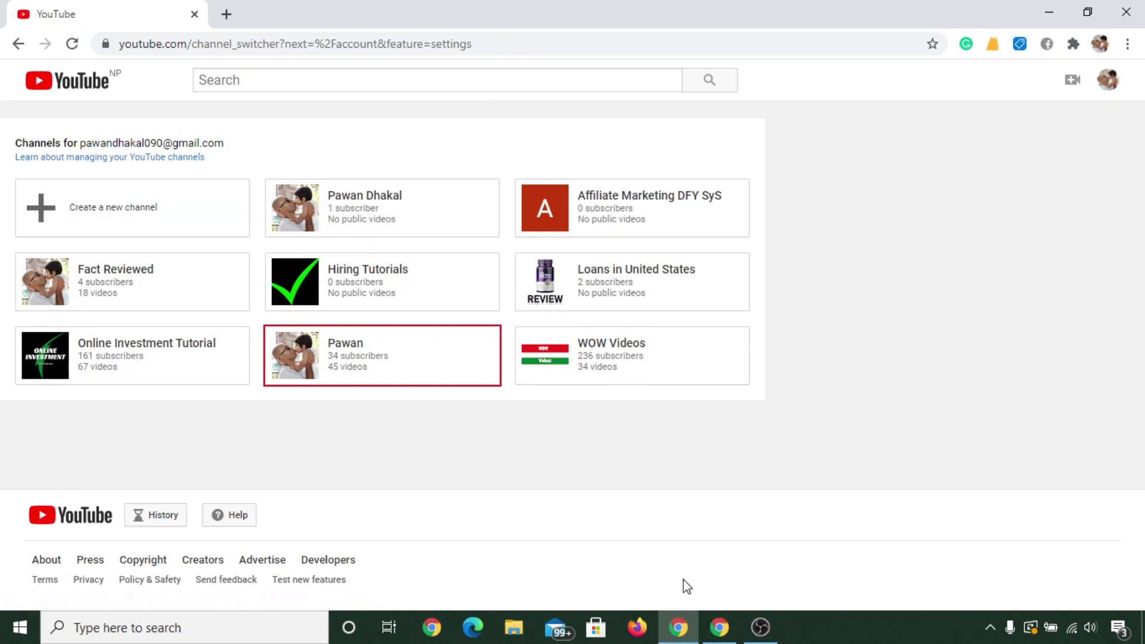
Return to the newly signed-in browser window and start creating a channel that uses a custom name.
left_click(718, 637)
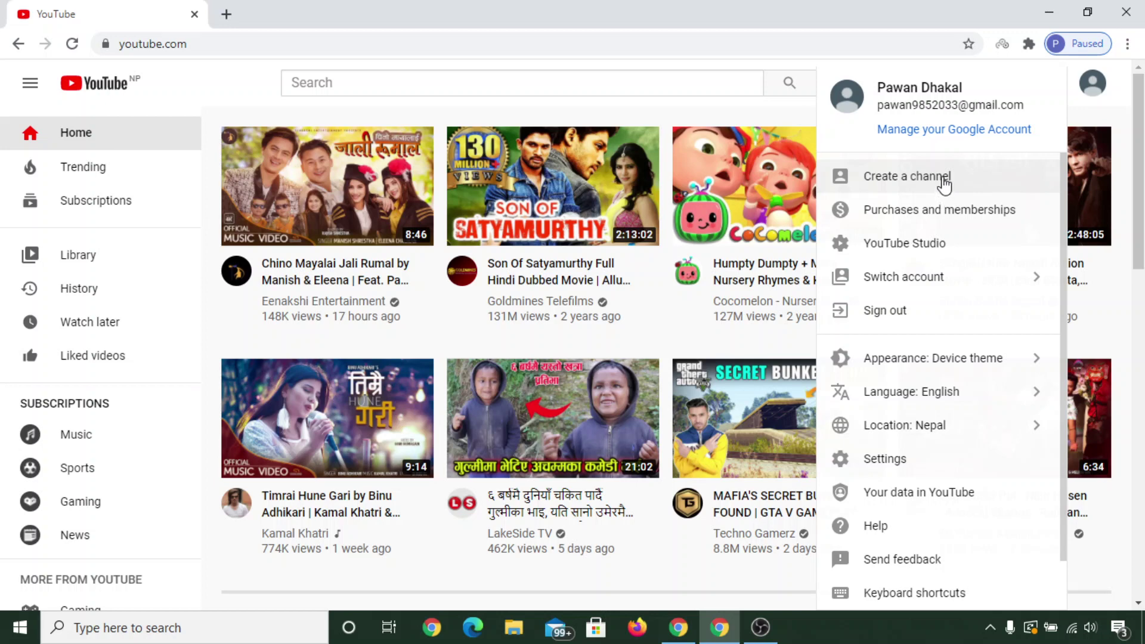
left_click(944, 179)
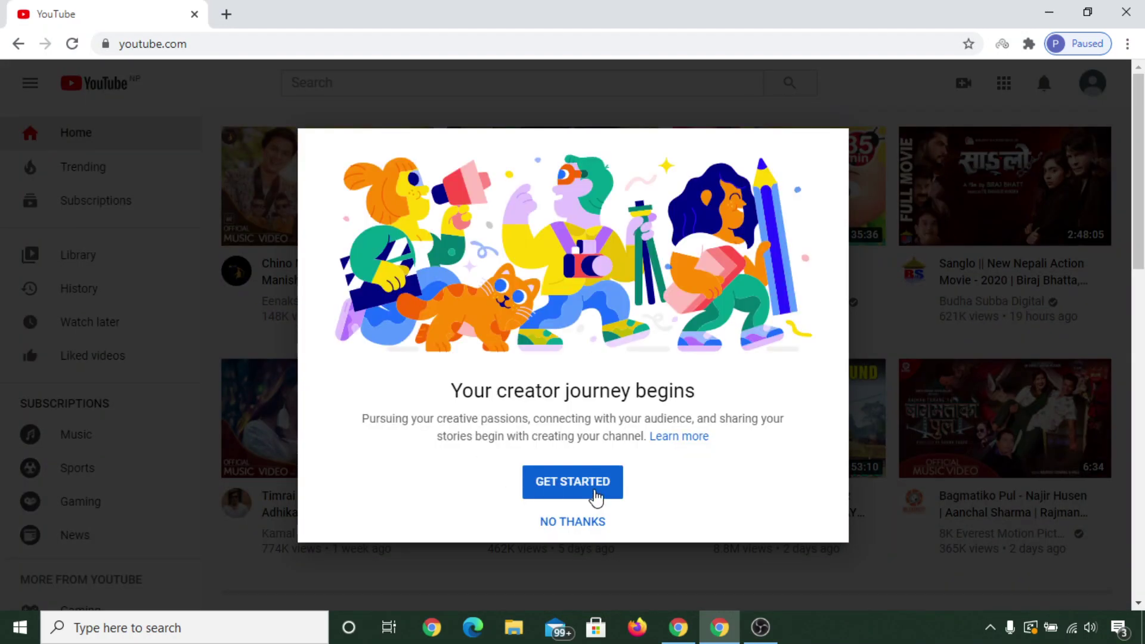
left_click(595, 496)
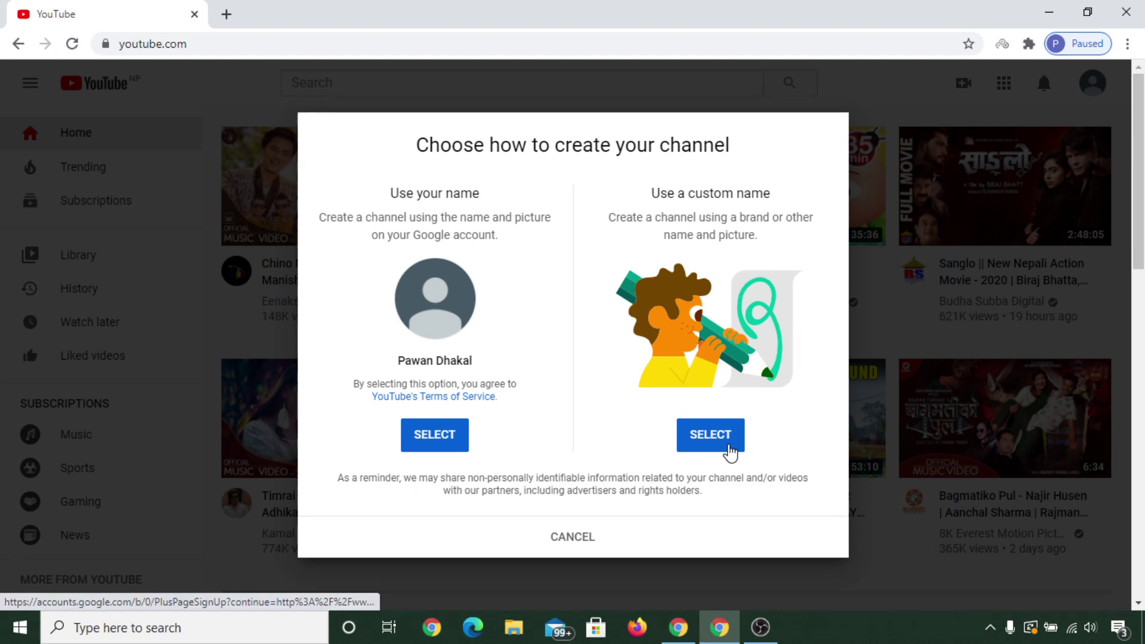
left_click(730, 452)
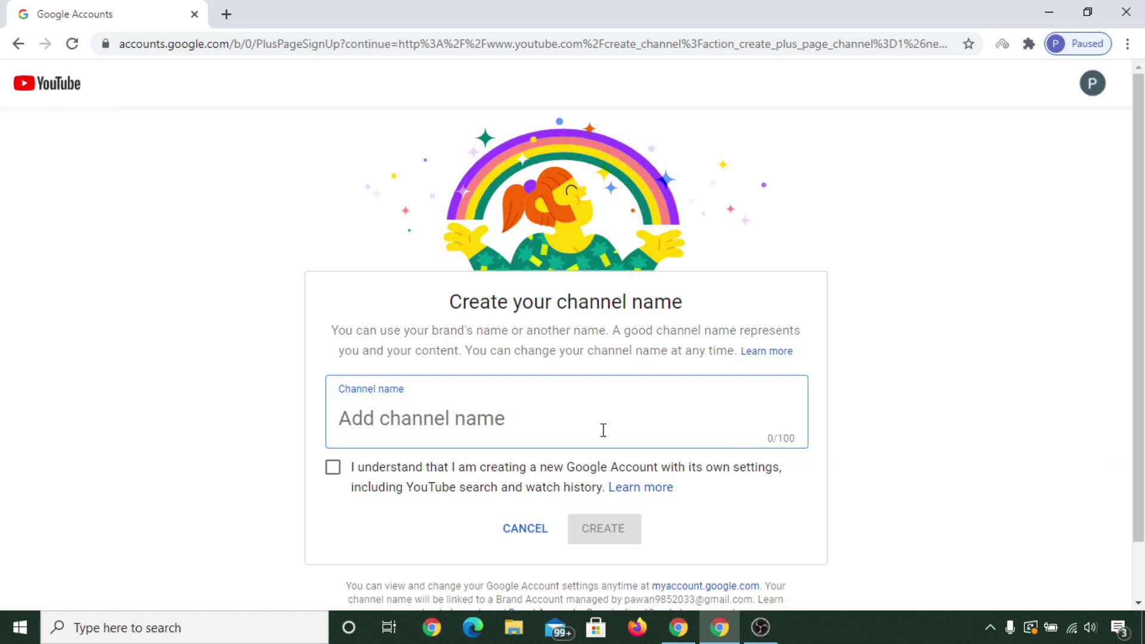
Name the channel "My Best Channel", accept the new Google Account acknowledgement and create the channel.
type("My ")
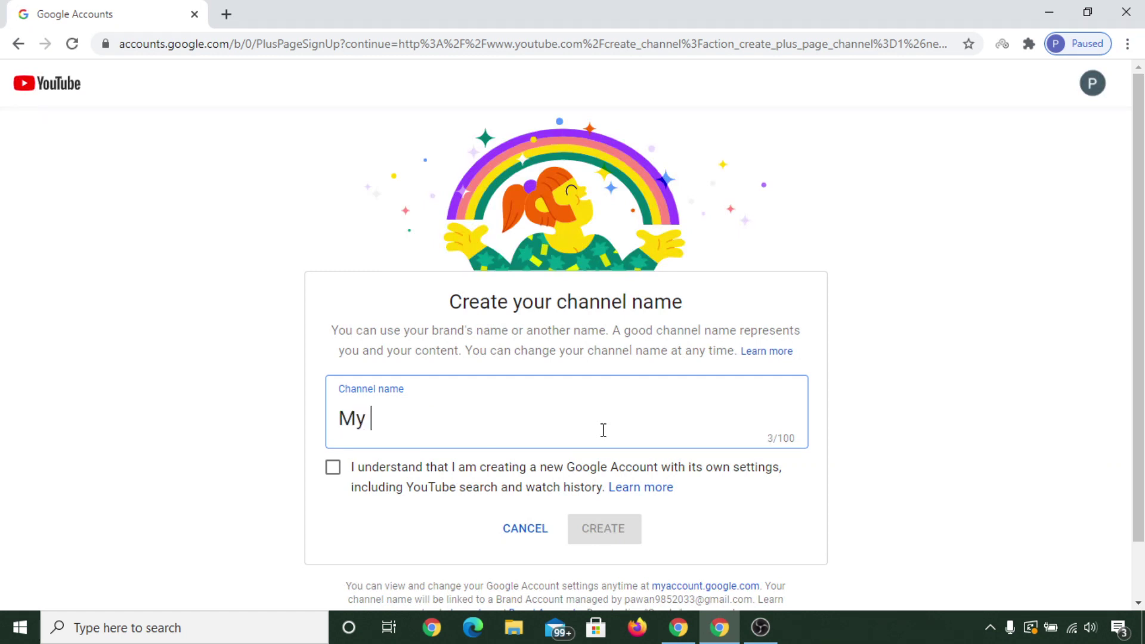
type("Best Channel")
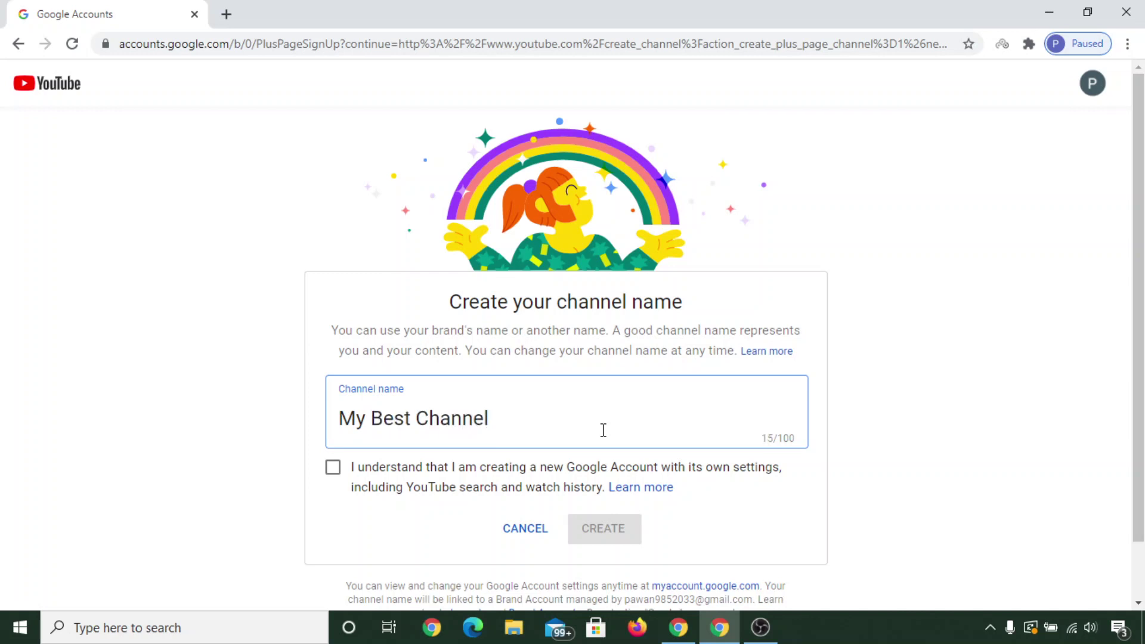
left_click(333, 469)
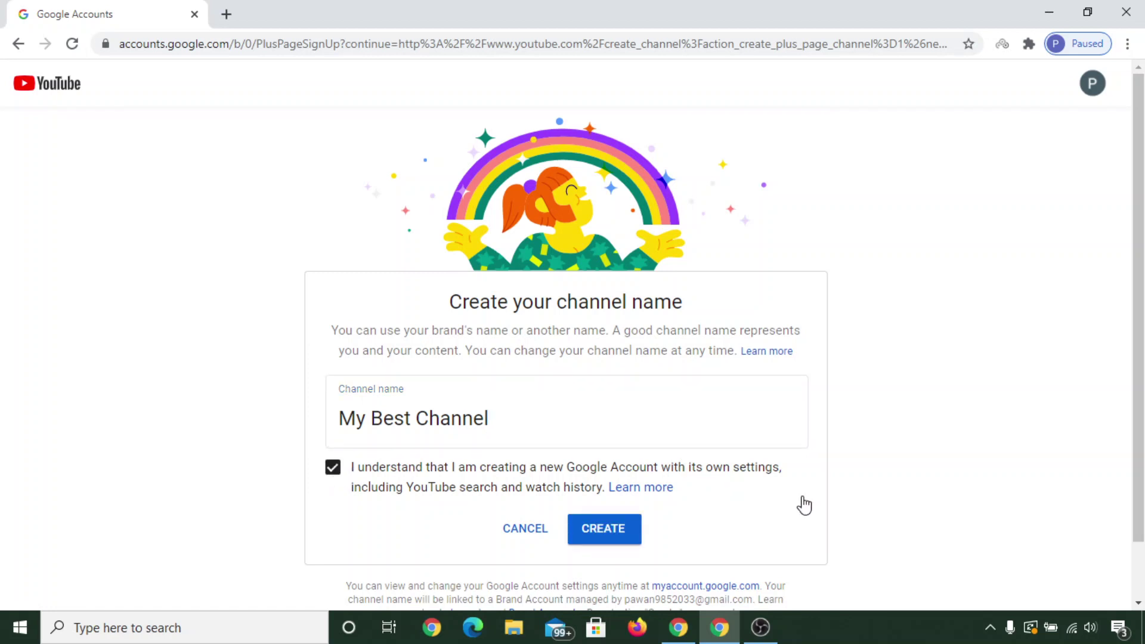
scroll(799, 504, "down", 1)
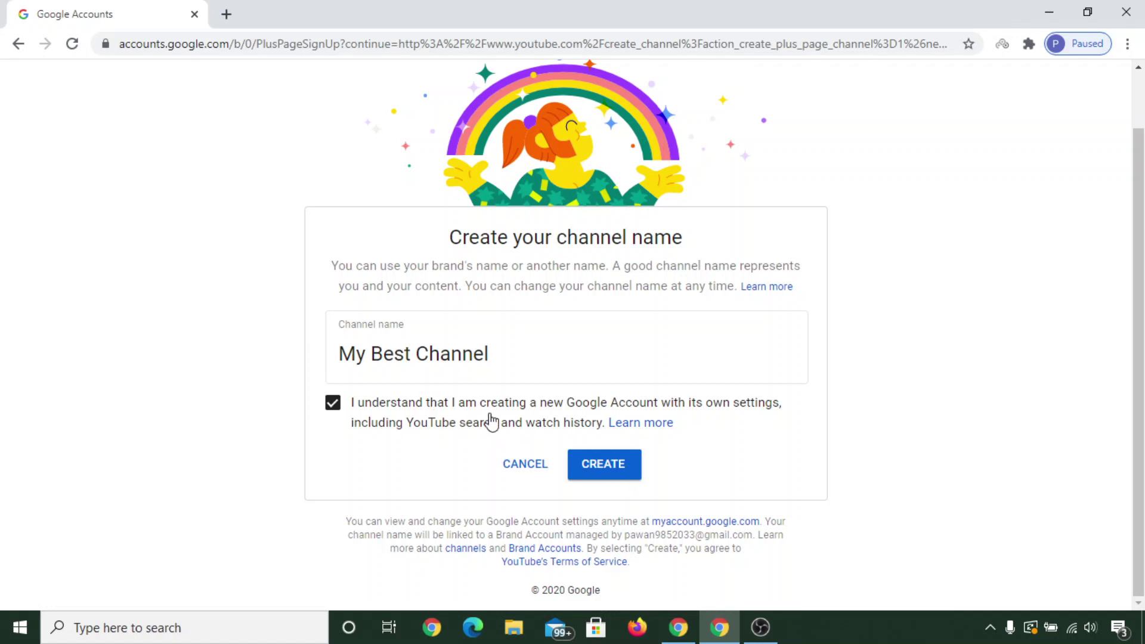
left_click(633, 472)
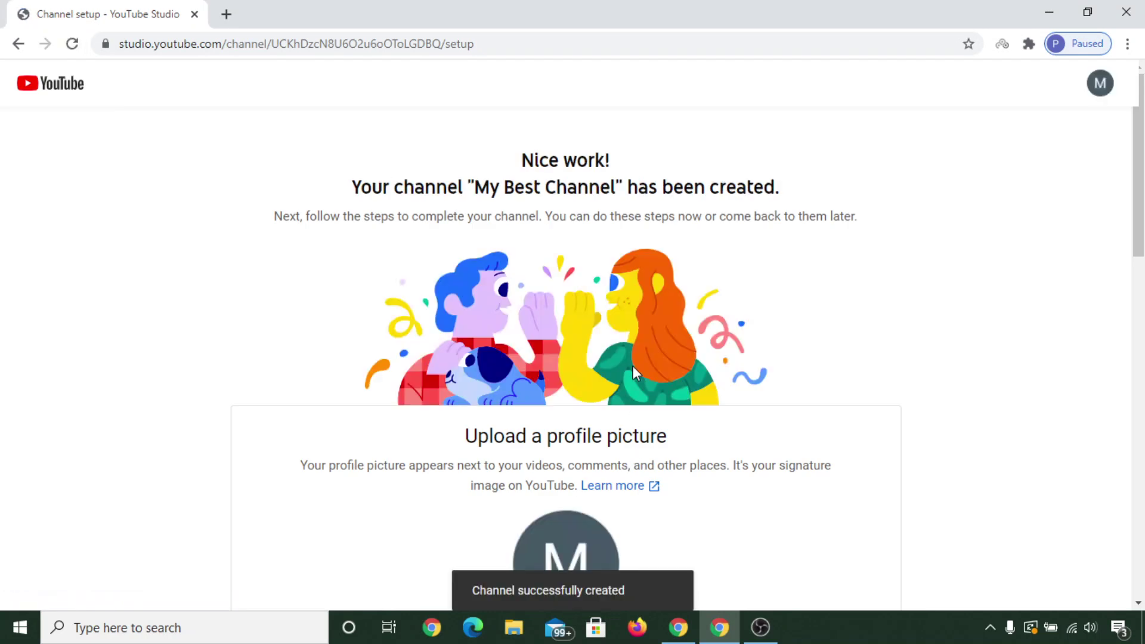
Upload the COVER PIC image from the Desktop folder as the channel's profile picture.
scroll(635, 418, "down", 2)
scroll(638, 366, "down", 2)
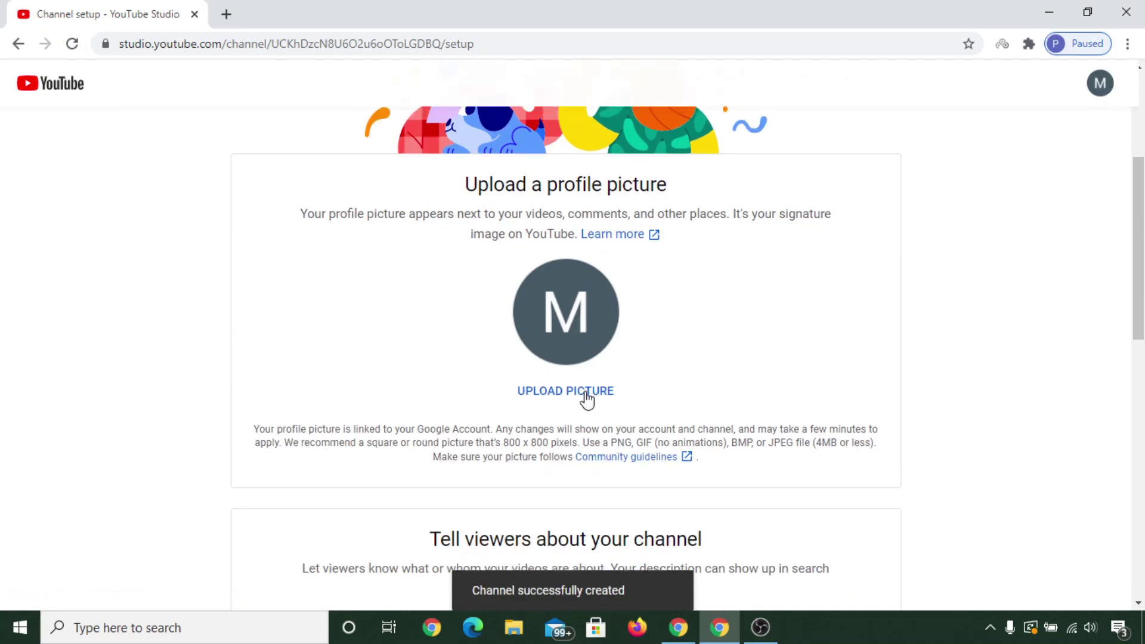
scroll(620, 412, "up", 2)
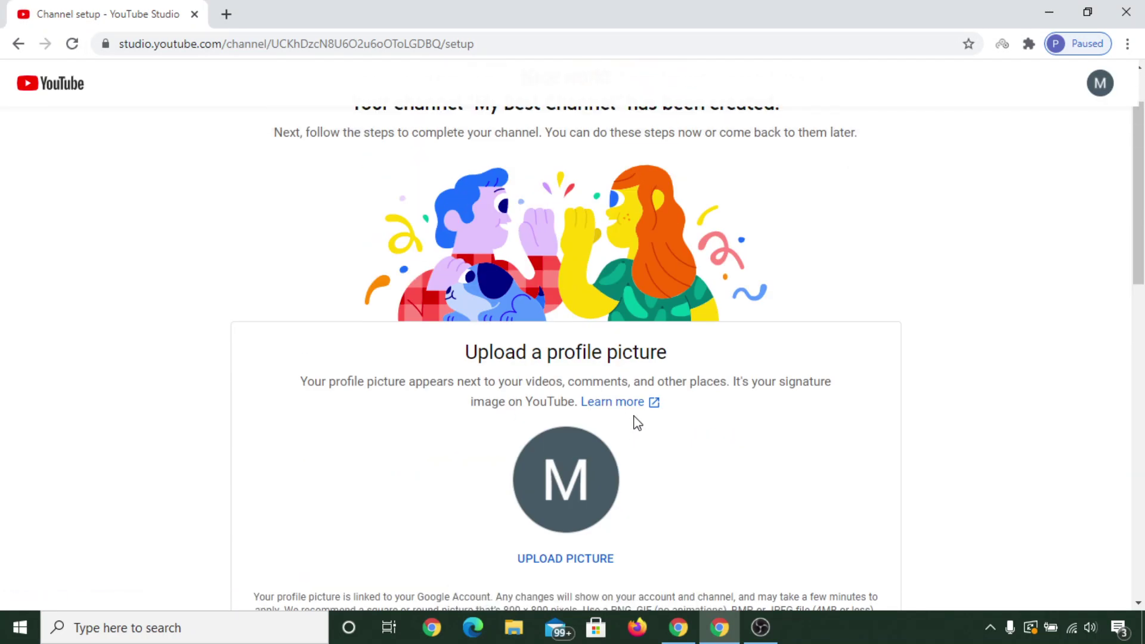
scroll(1111, 243, "down", 1)
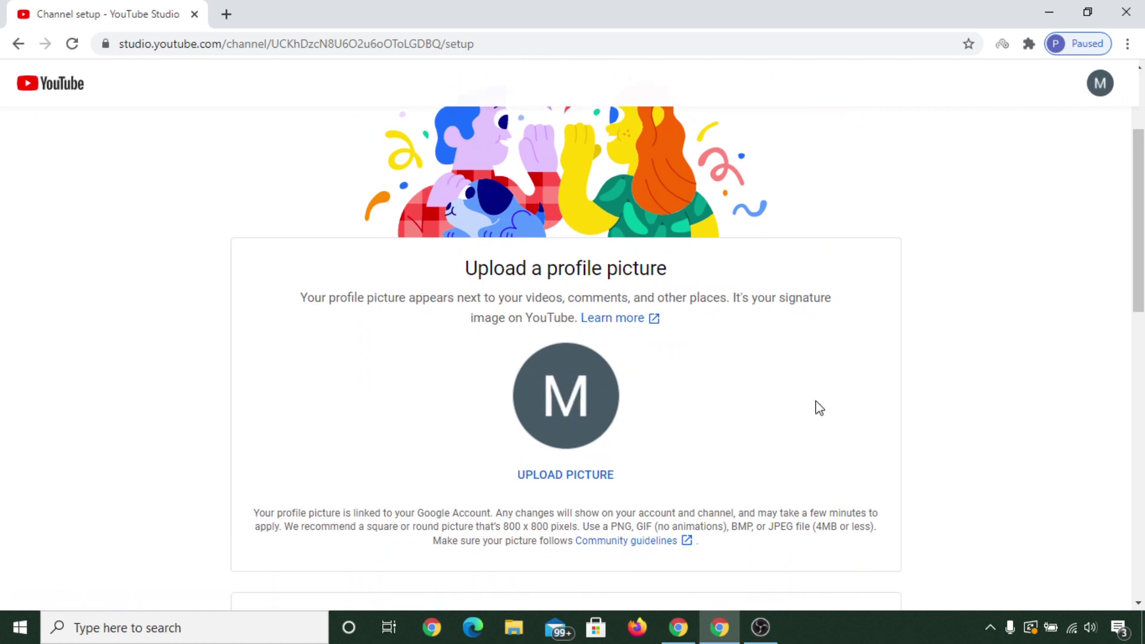
left_click(587, 478)
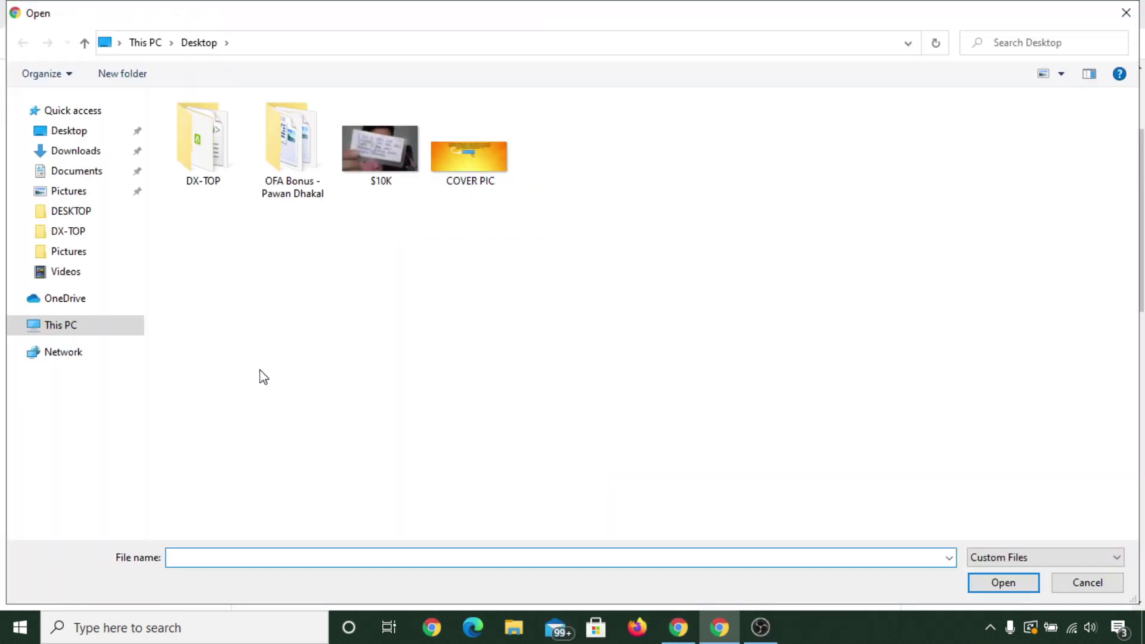
left_click(54, 136)
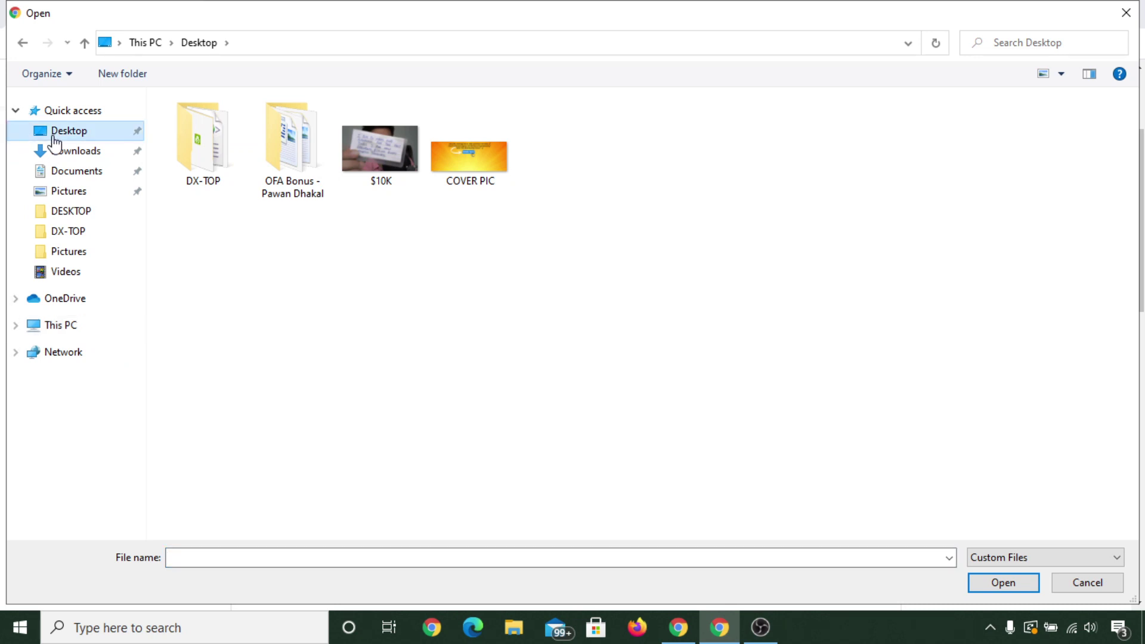
left_click(89, 195)
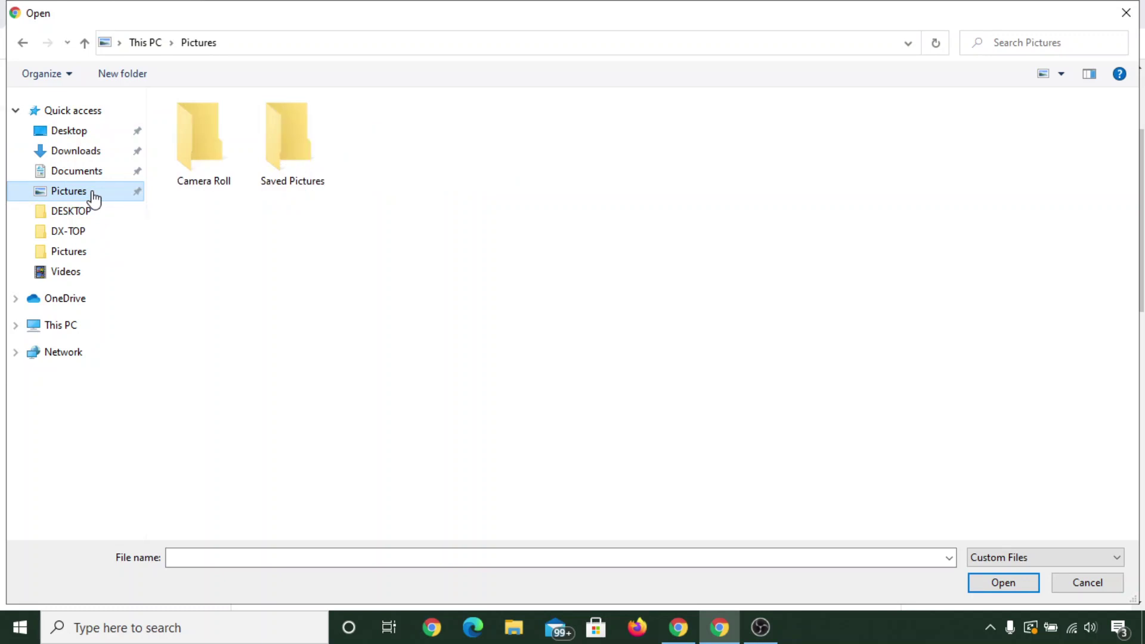
double_click(166, 160)
left_click(22, 43)
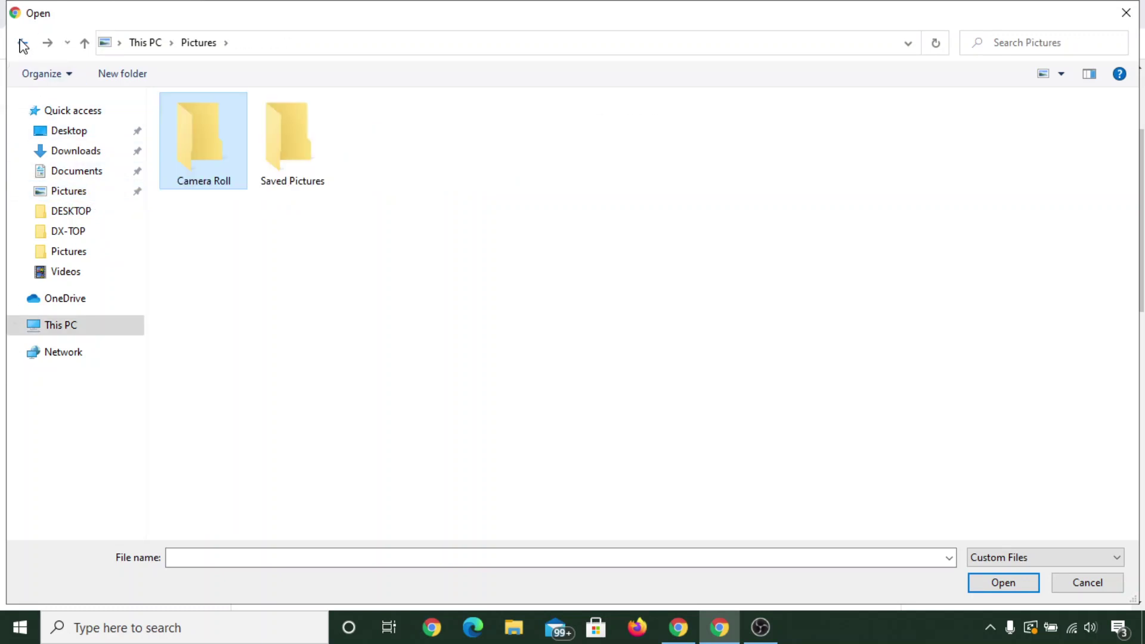
left_click(22, 43)
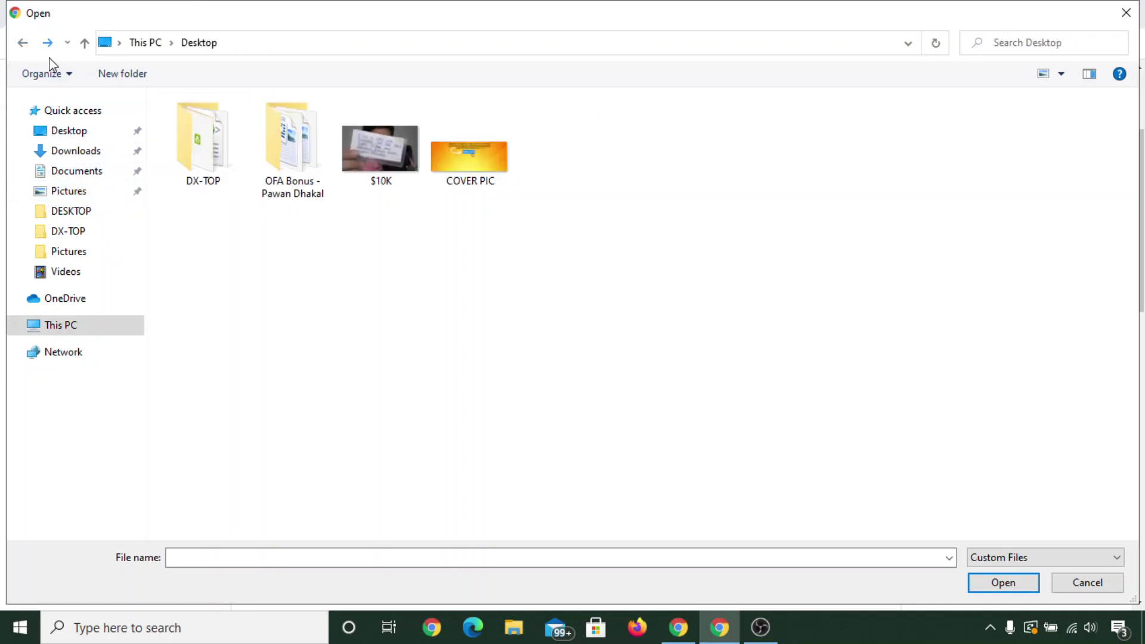
double_click(486, 185)
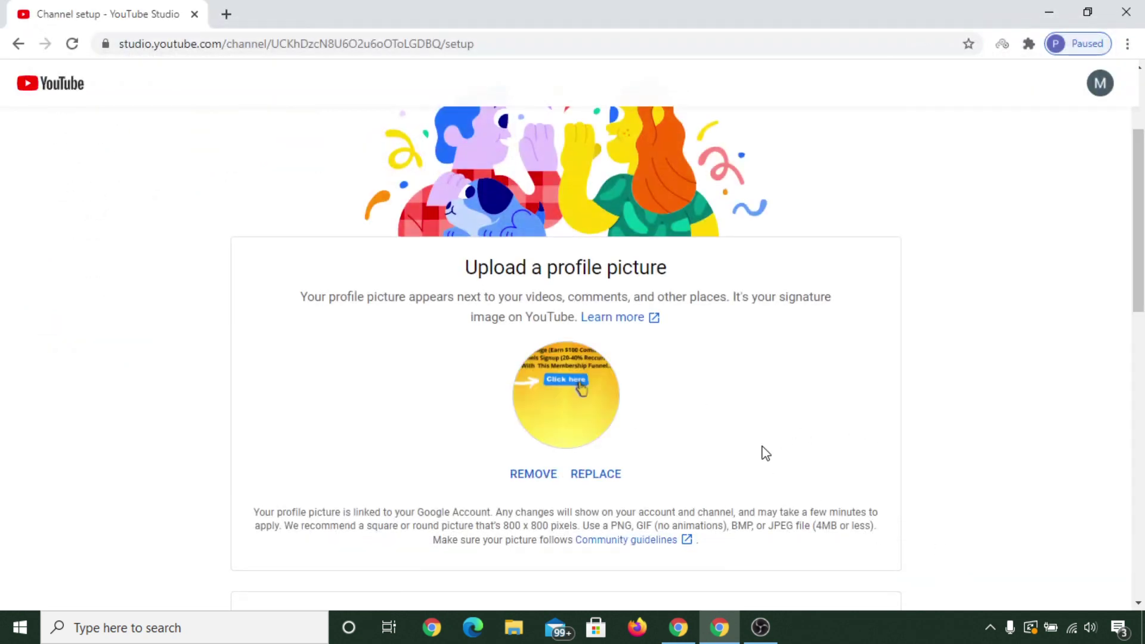
Look through the channel description and site links sections of the channel setup page.
scroll(764, 455, "down", 3)
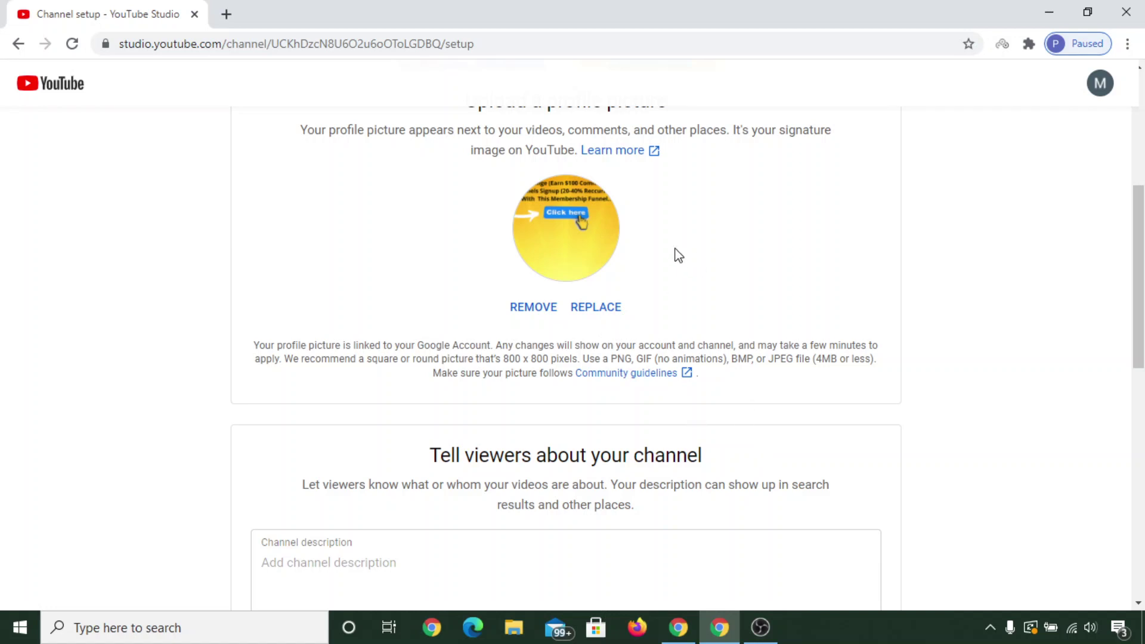
scroll(733, 307, "down", 5)
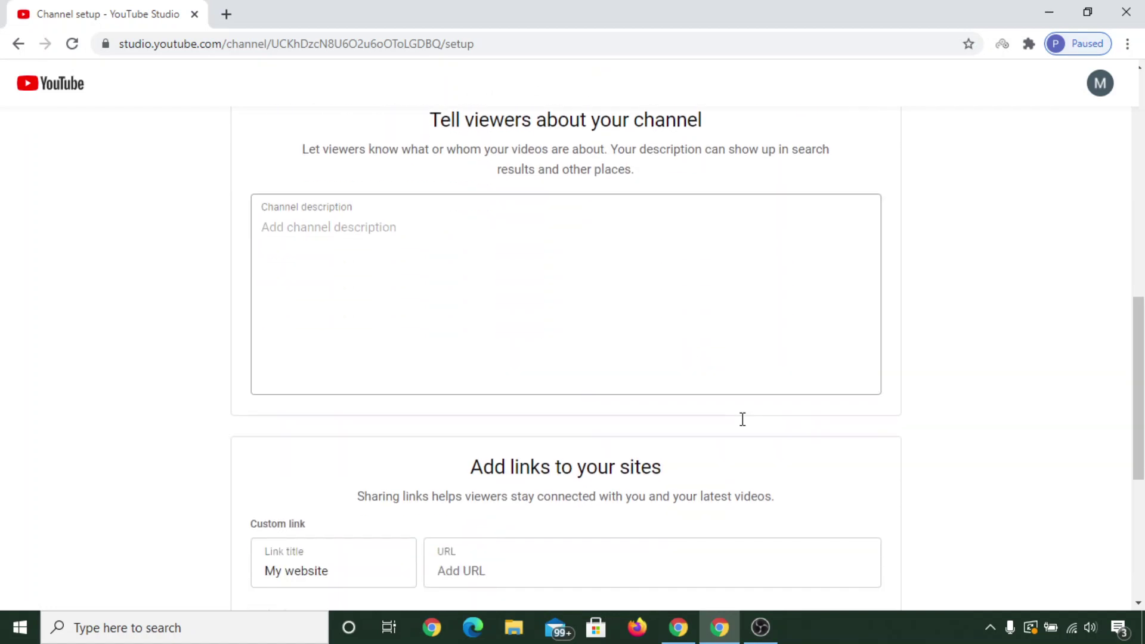
scroll(739, 436, "up", 7)
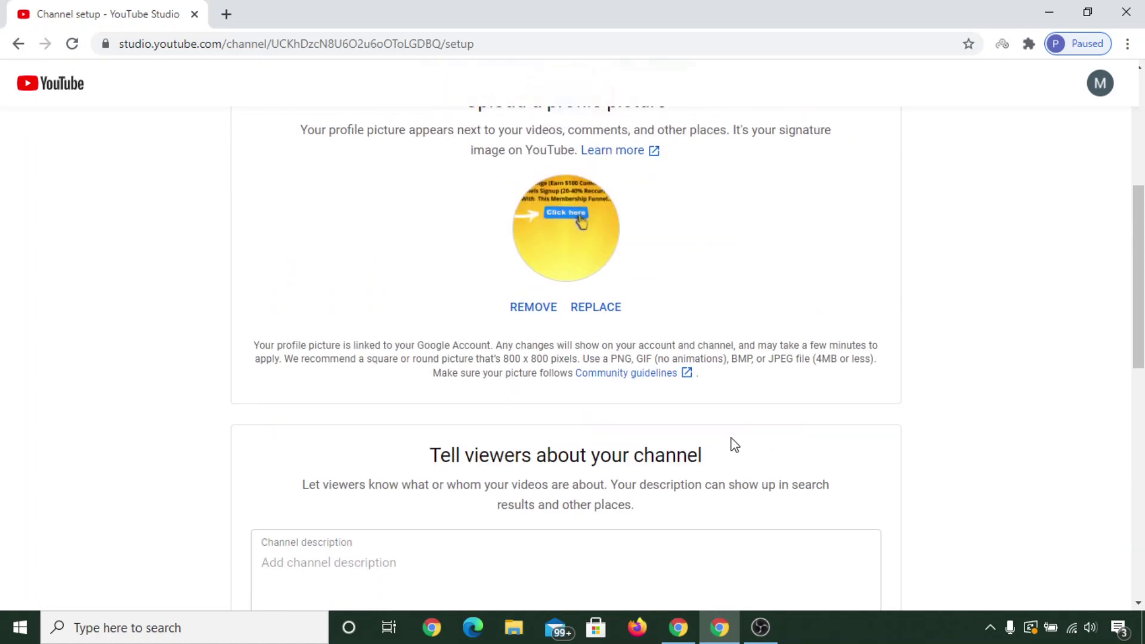
scroll(750, 457, "down", 5)
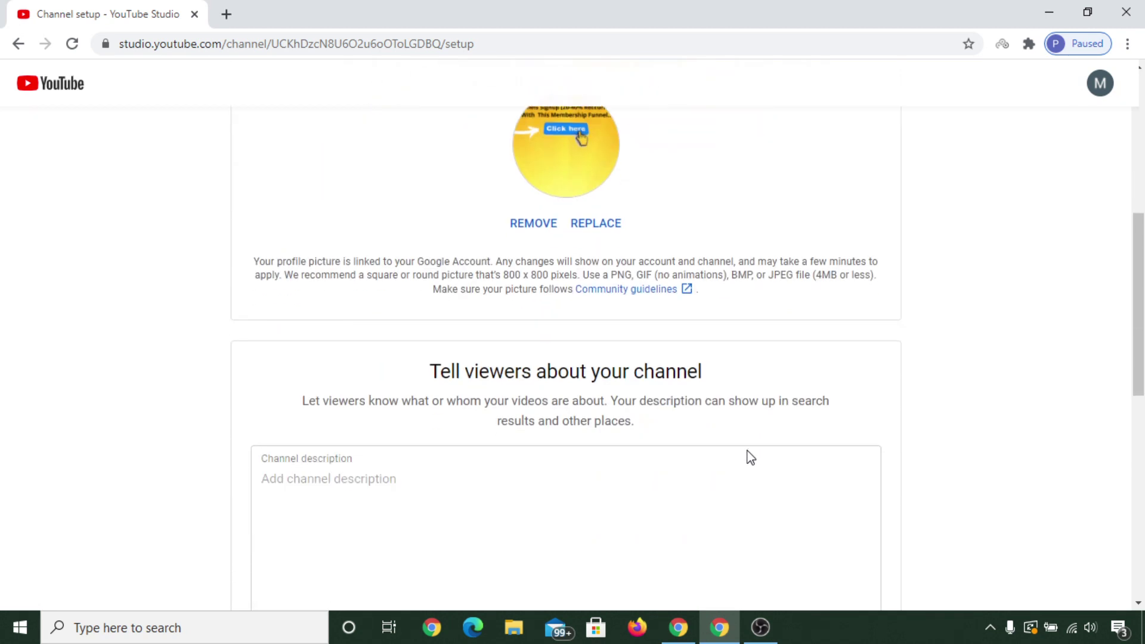
left_click(389, 427)
scroll(488, 377, "down", 4)
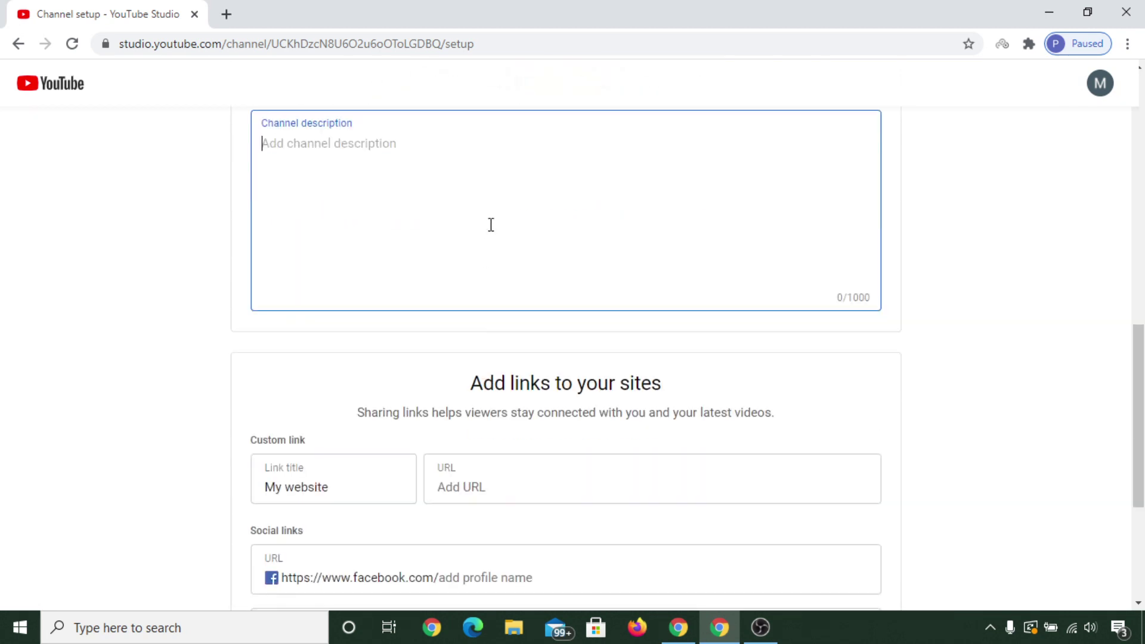
scroll(563, 274, "down", 1)
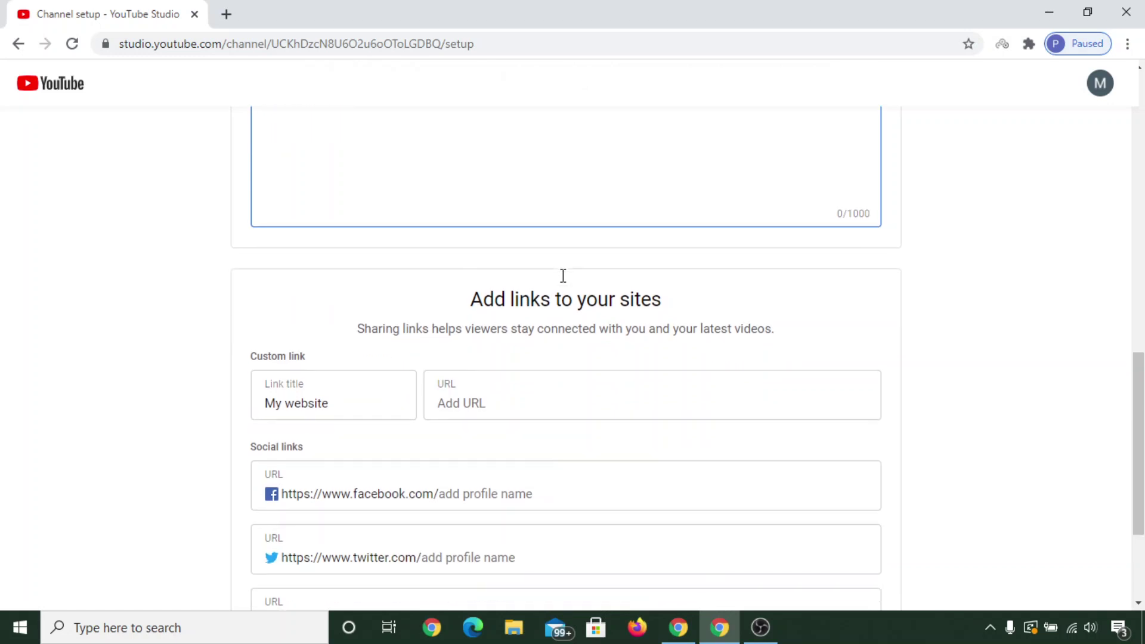
scroll(531, 348, "up", 4)
scroll(732, 395, "down", 4)
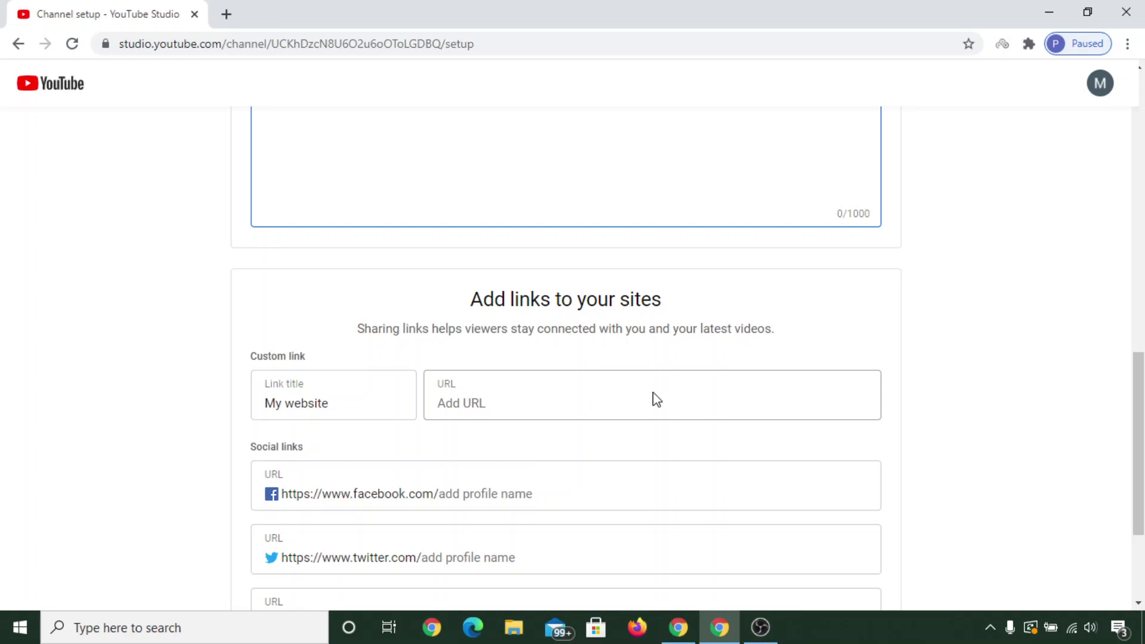
Open the personal website in a new tab and copy its address into the "My website" custom link's URL.
left_click(227, 14)
type("paw")
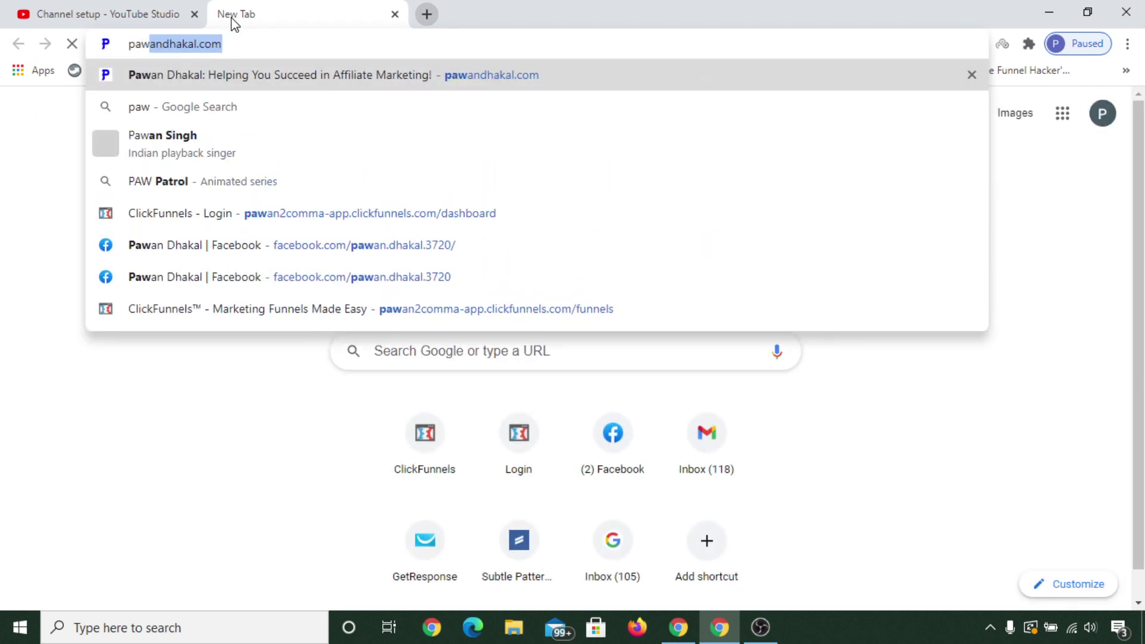
key("Return")
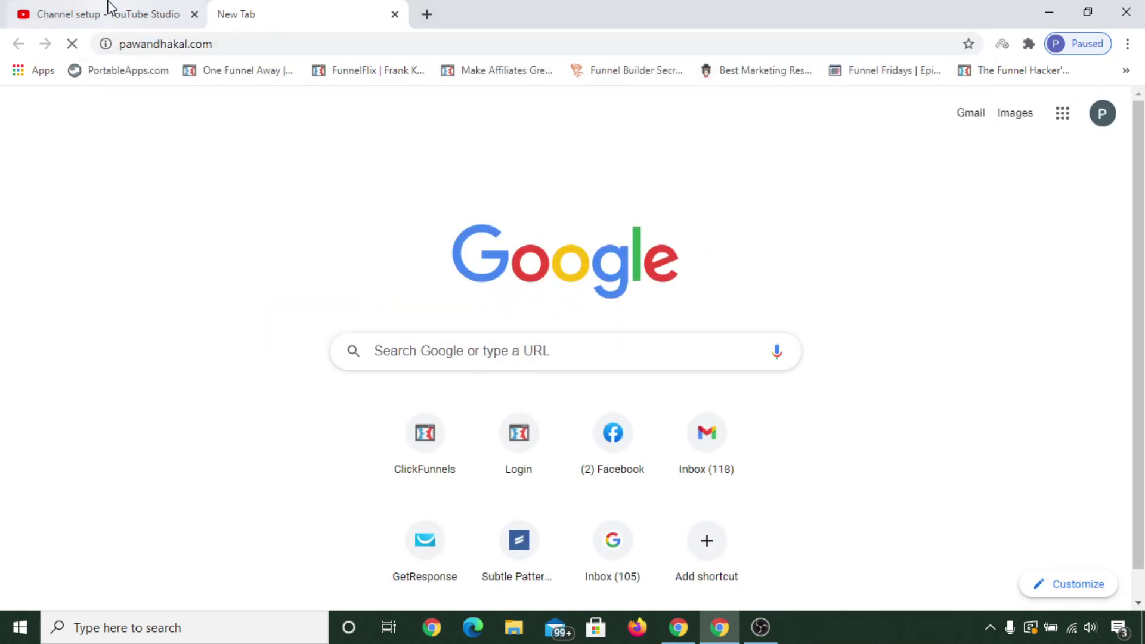
left_click(266, 44)
key("ctrl+c")
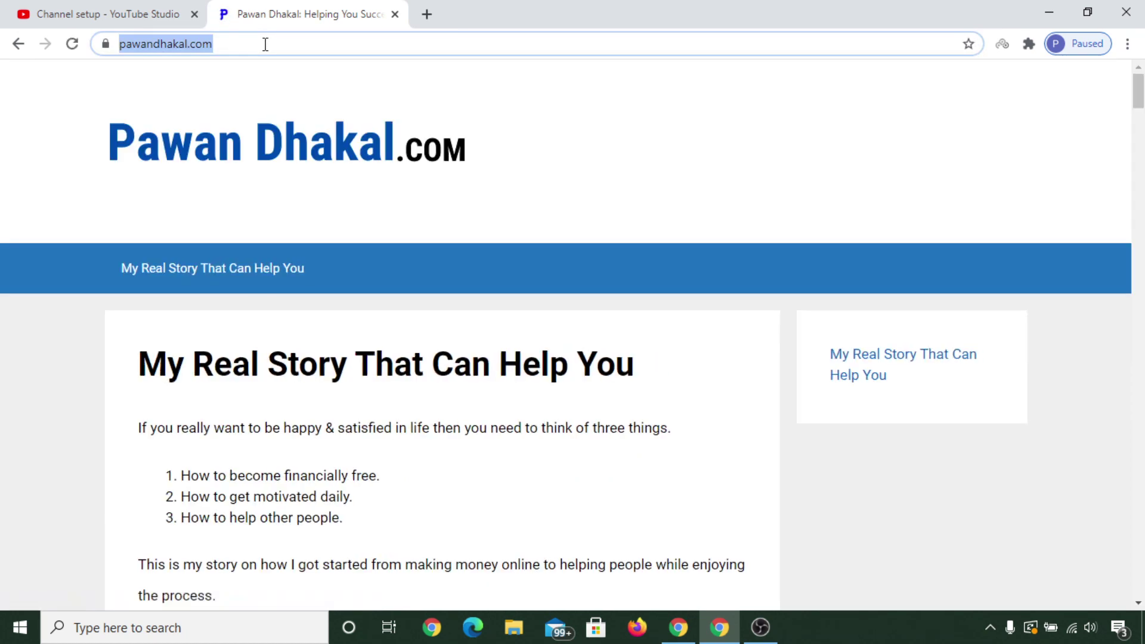
left_click(18, 14)
left_click(629, 395)
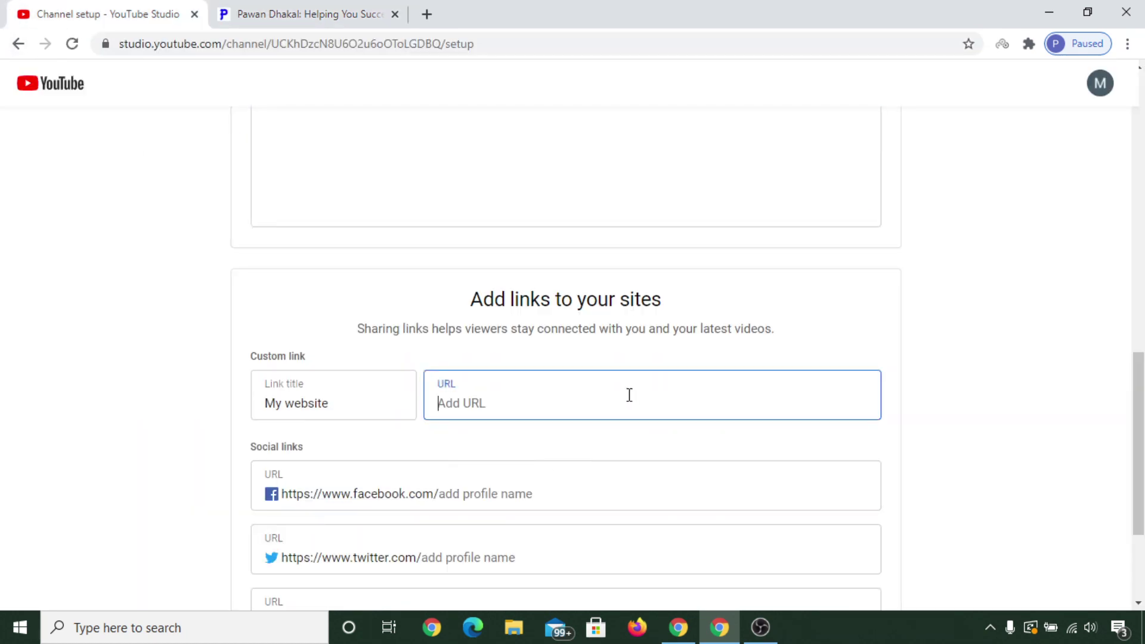
key("ctrl+v")
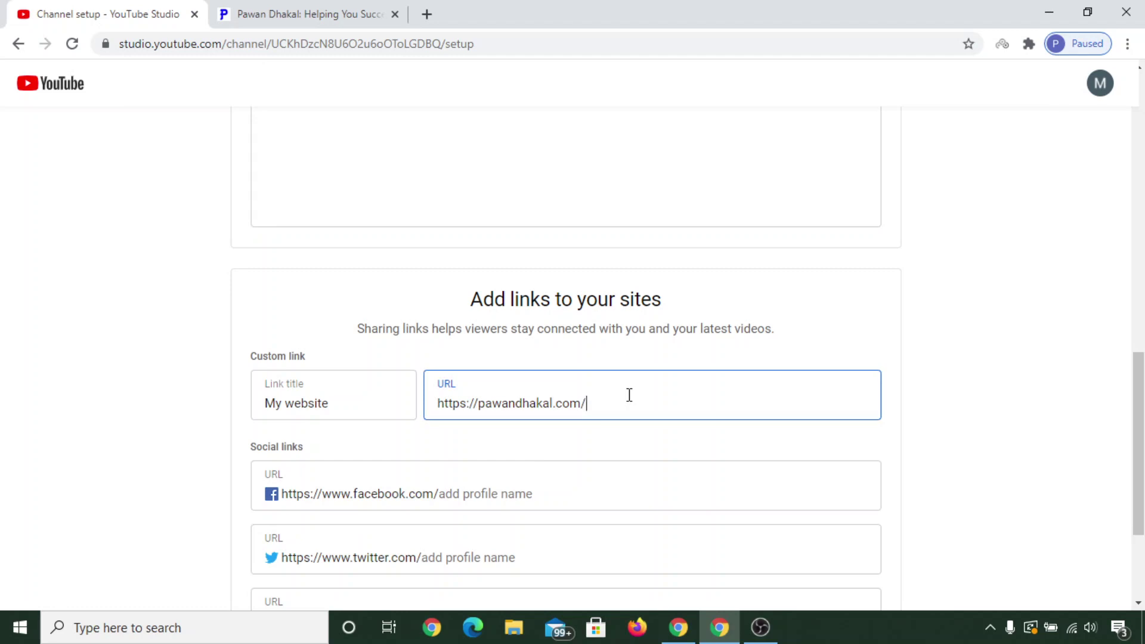
Clear the custom link's URL and save the channel setup to continue.
scroll(302, 434, "down", 2)
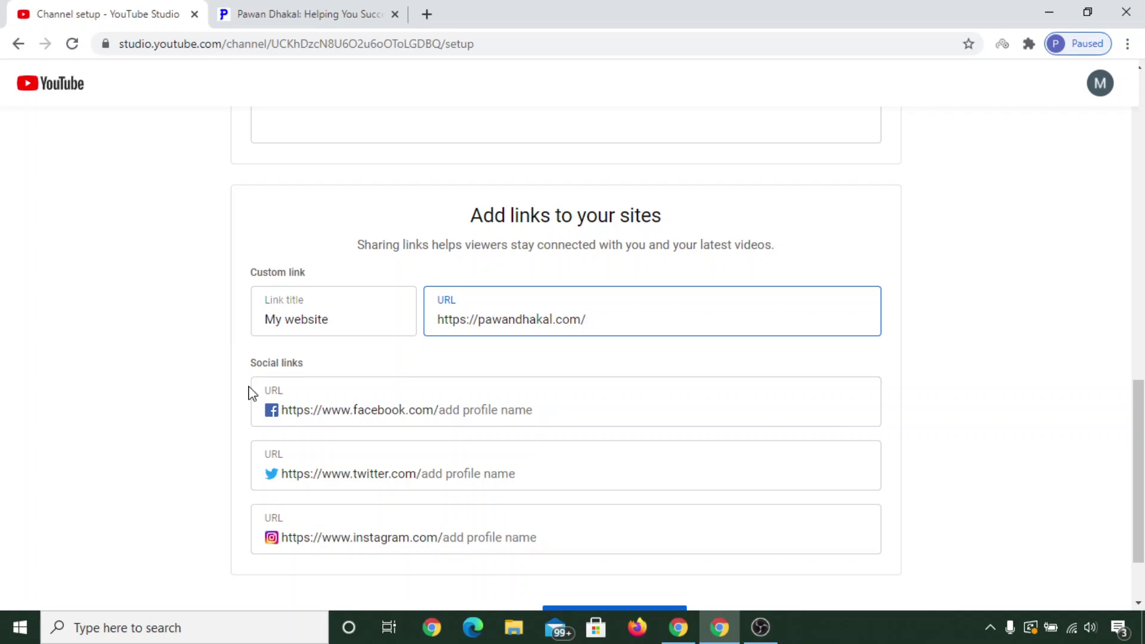
scroll(506, 493, "down", 2)
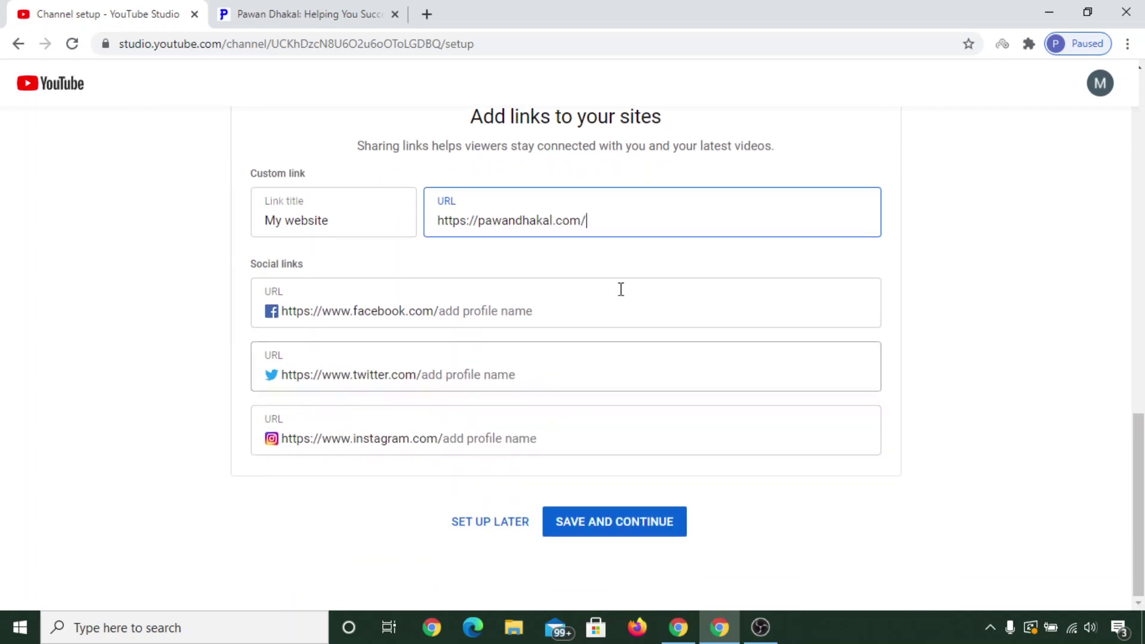
triple_click(548, 220)
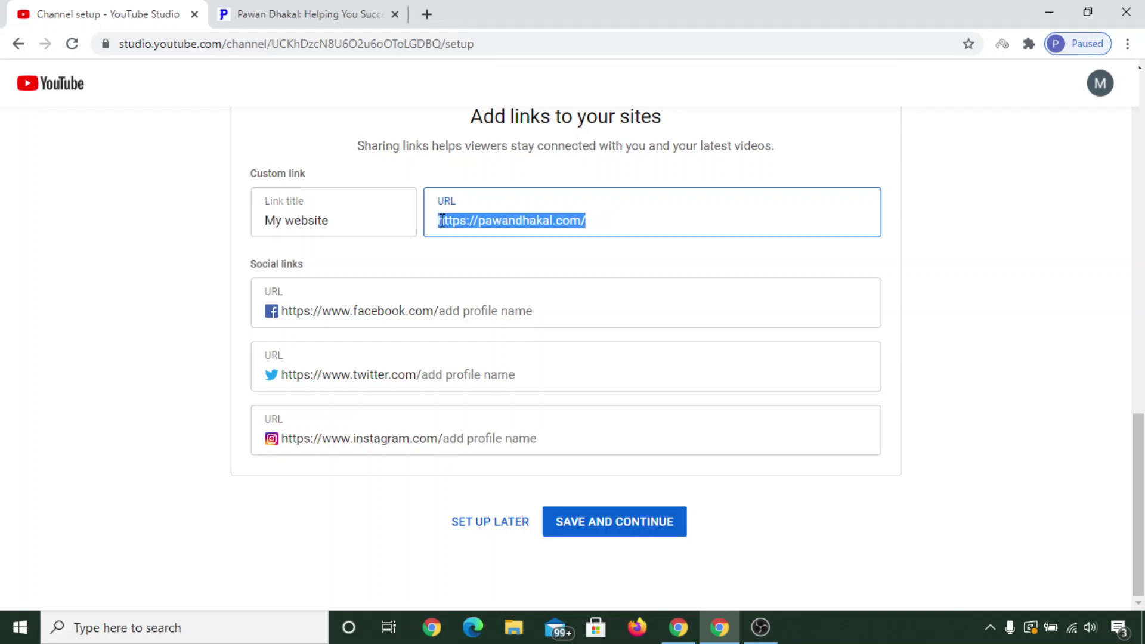
key("BackSpace")
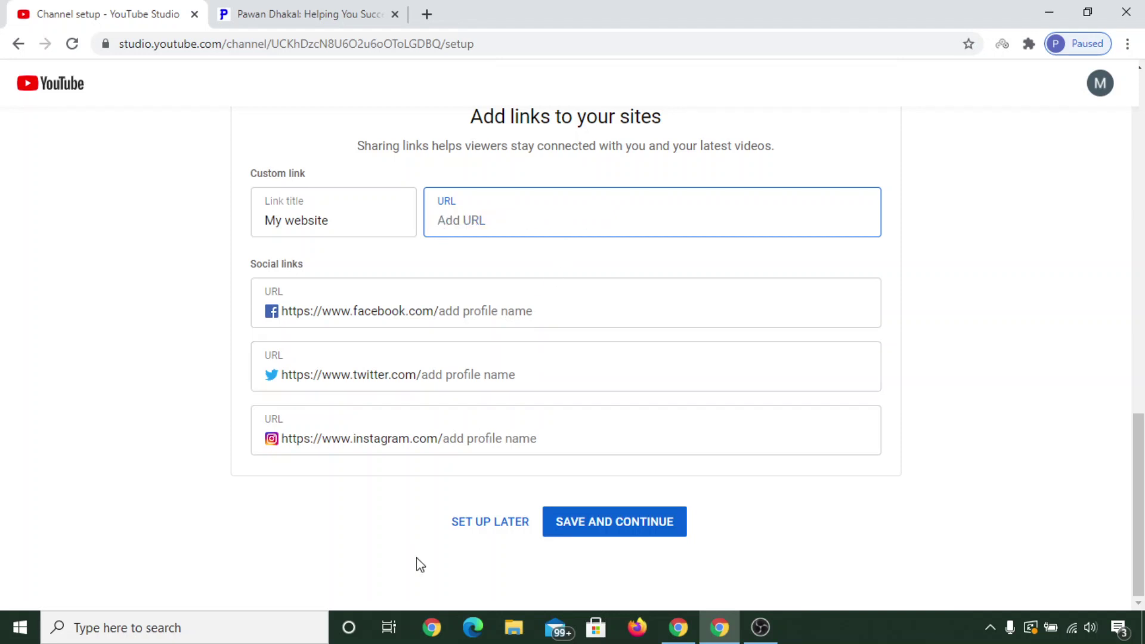
left_click(659, 534)
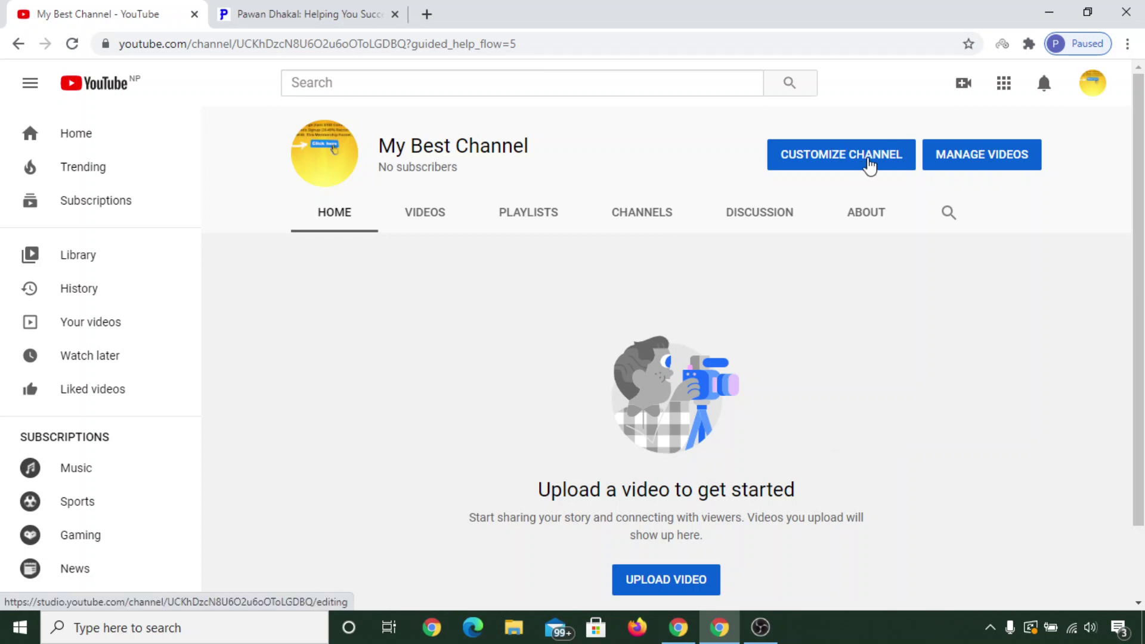
Open the new channel's customization page, closing the extra browser tabs and the introductory messages.
left_click(879, 160)
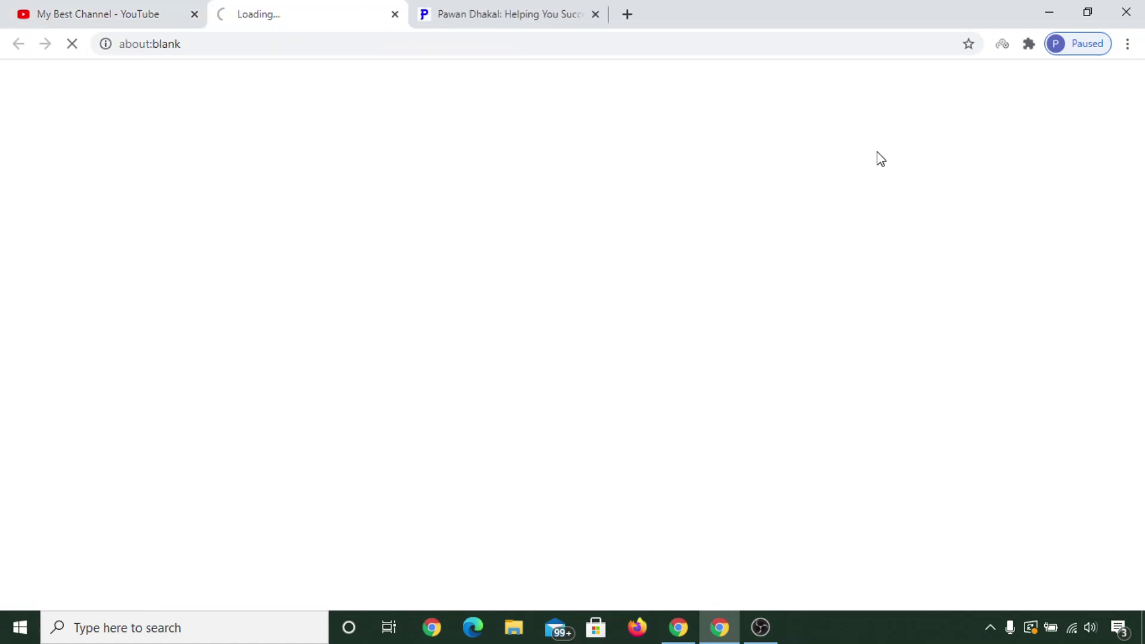
left_click(595, 15)
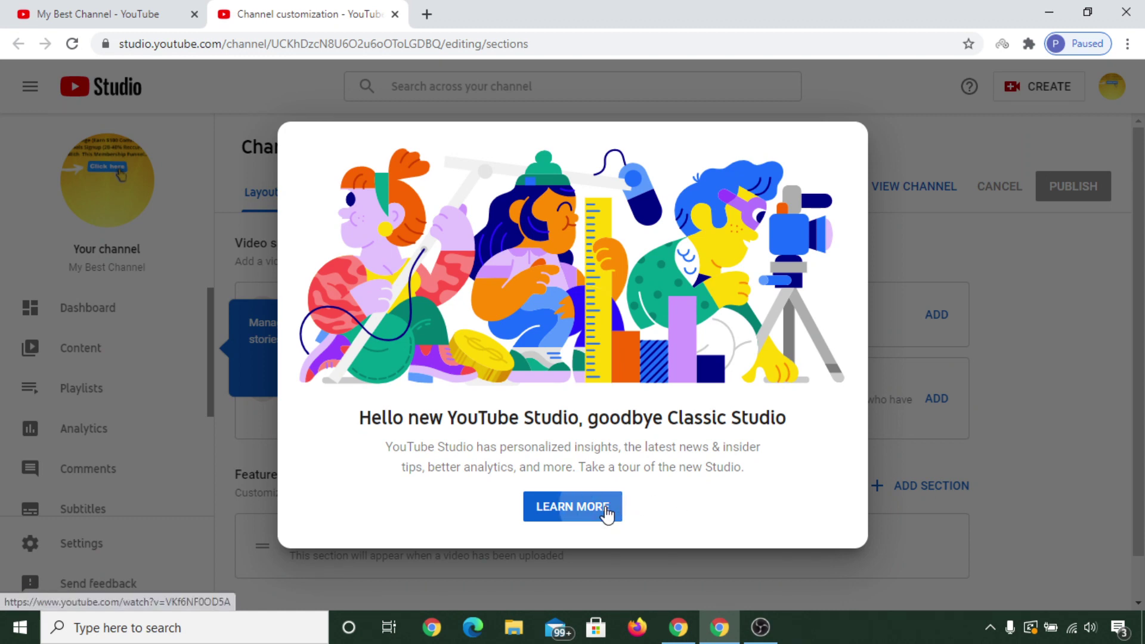
left_click(608, 506)
left_click(595, 15)
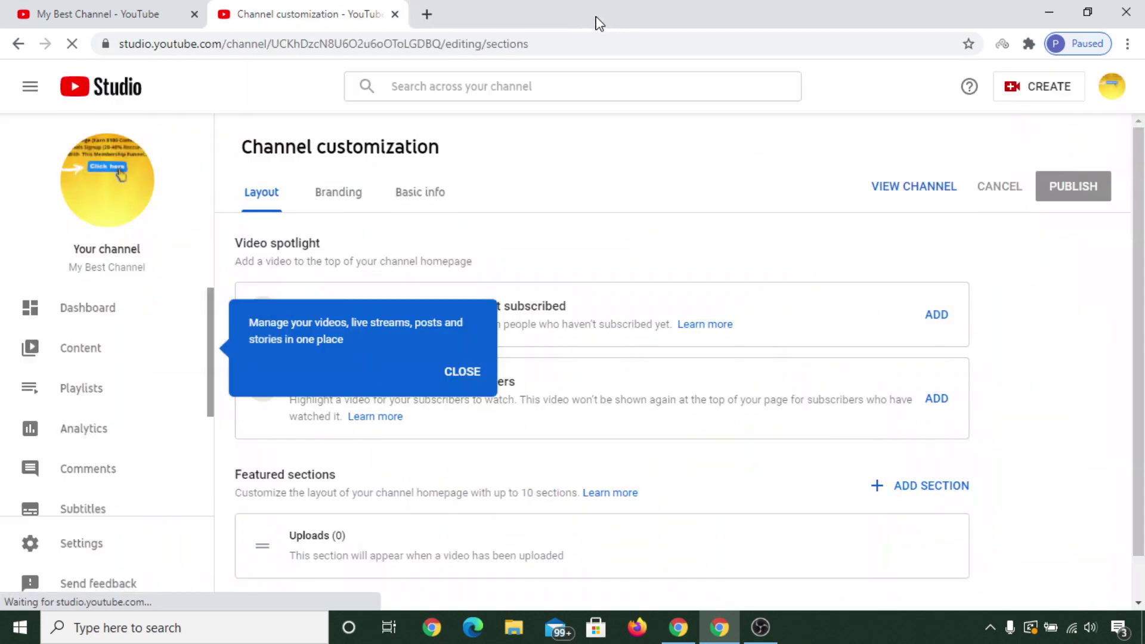
left_click(466, 375)
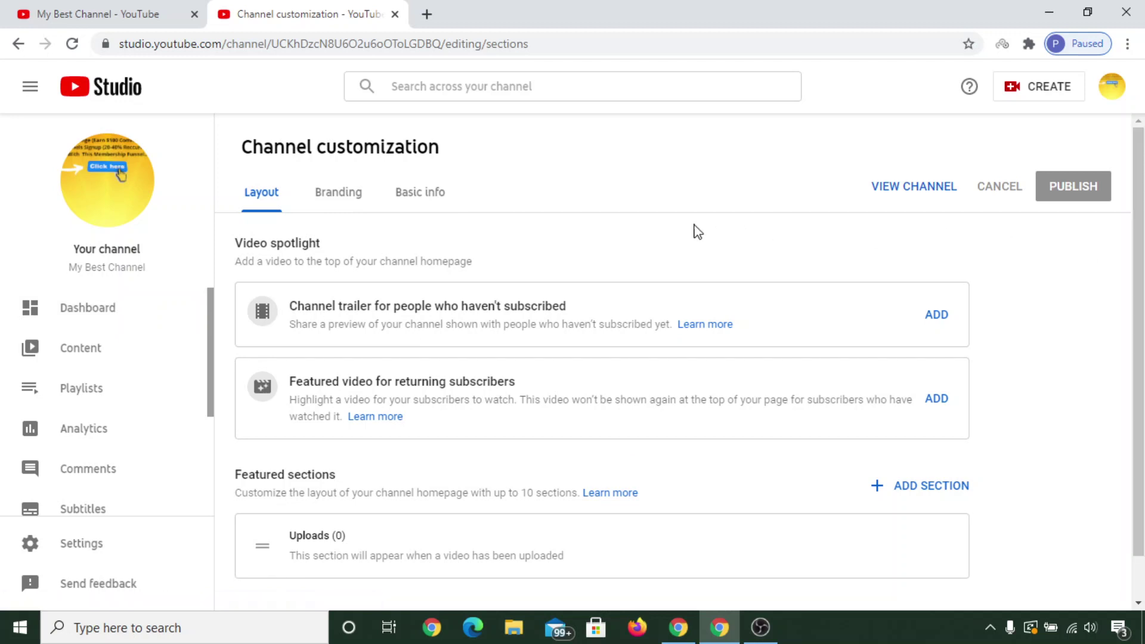
Examine the channel's Dashboard, Content and Playlists pages in turn.
left_click(107, 314)
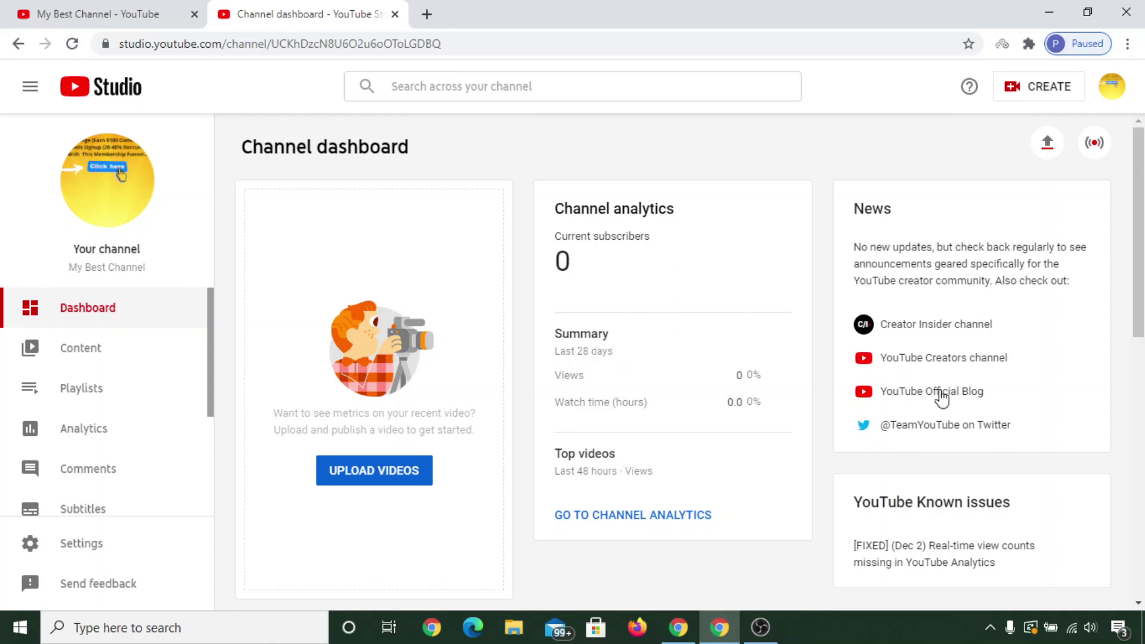
scroll(382, 453, "down", 1)
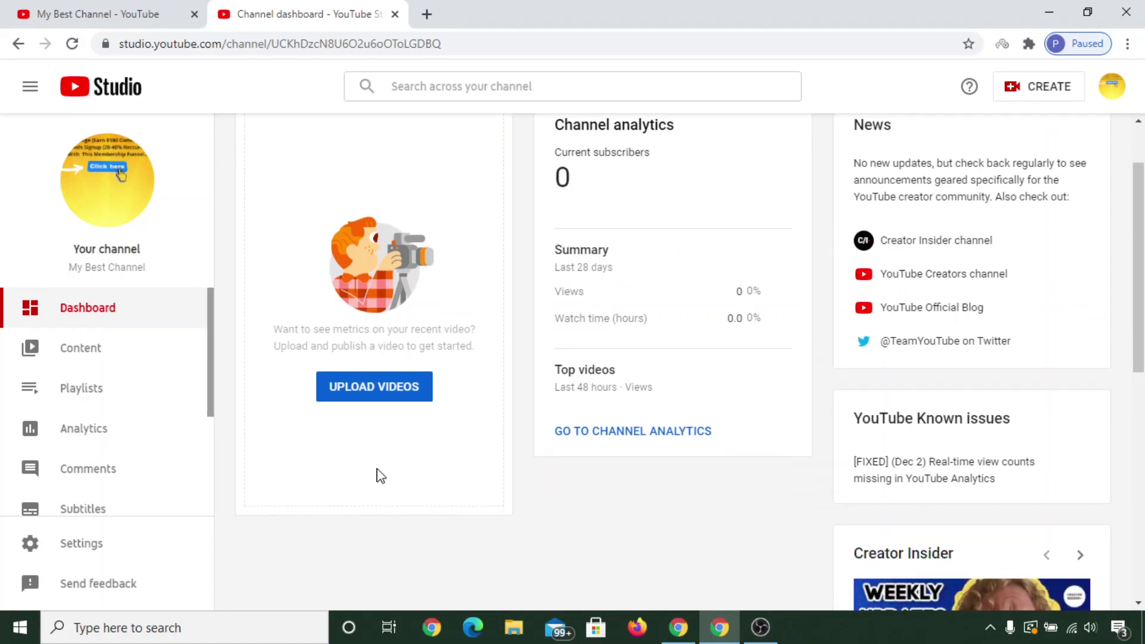
scroll(358, 495, "up", 1)
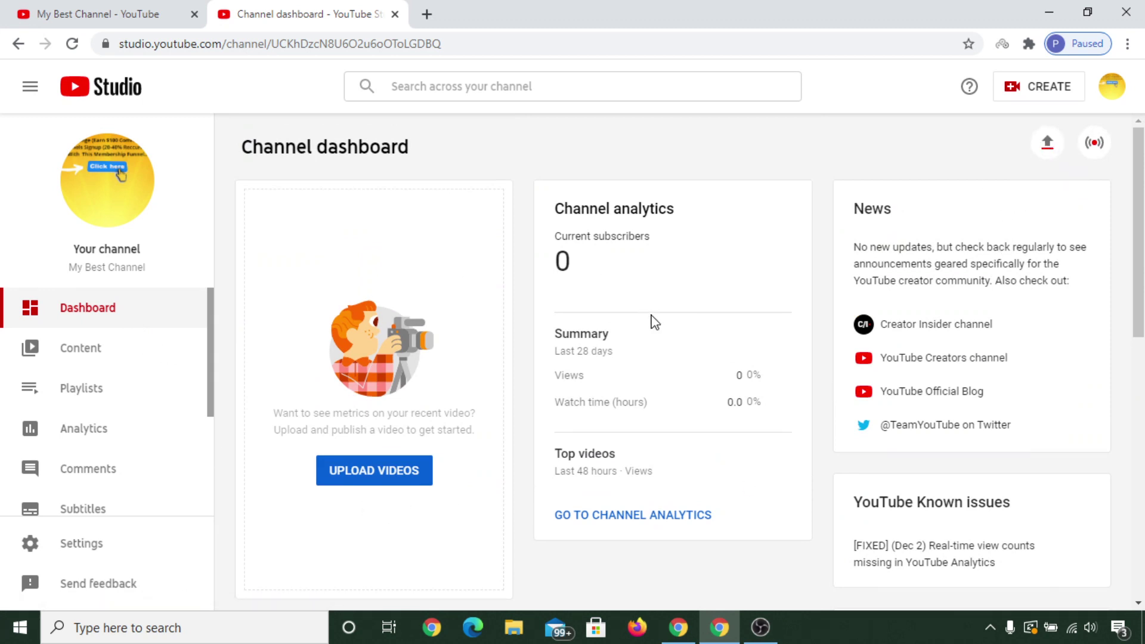
left_click(136, 358)
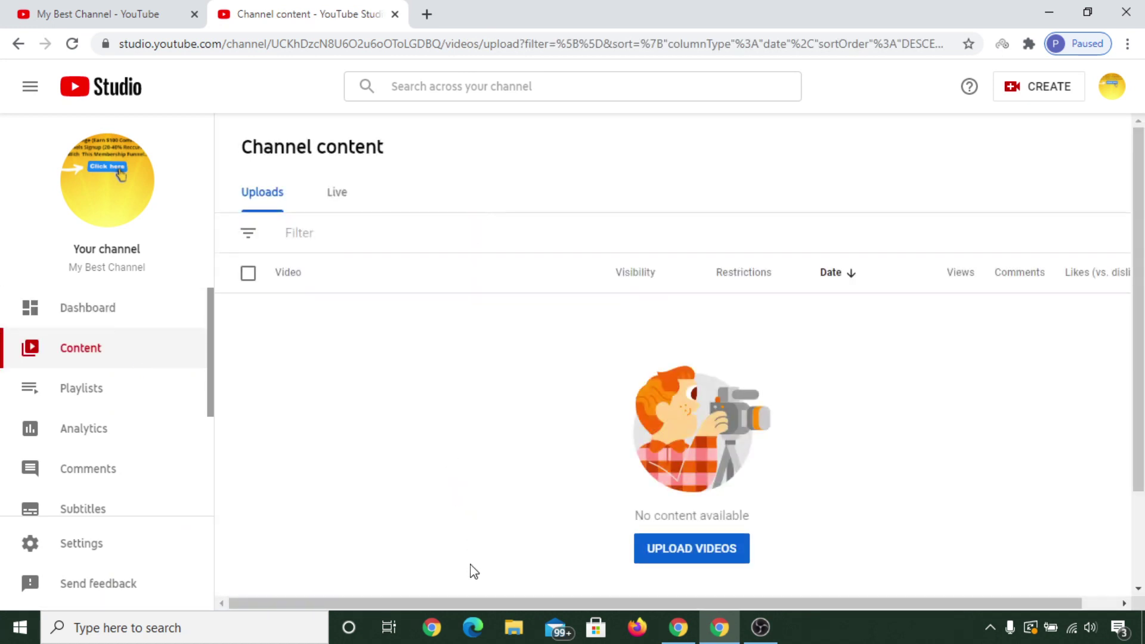
left_click(166, 409)
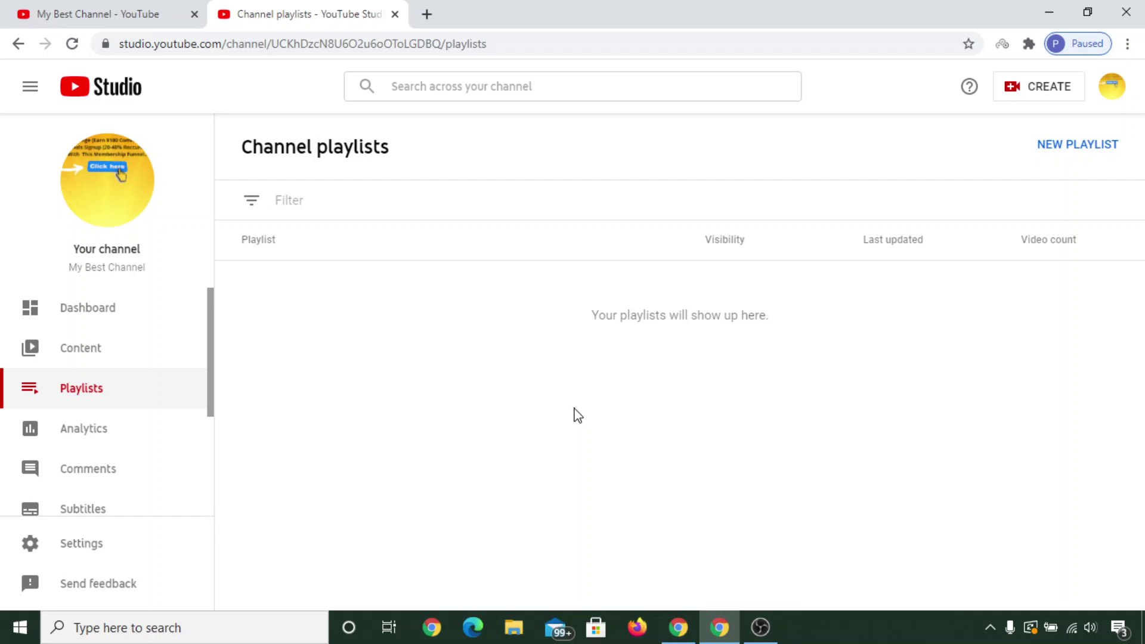
Examine the Overview and Reach reports in the channel's analytics.
left_click(132, 440)
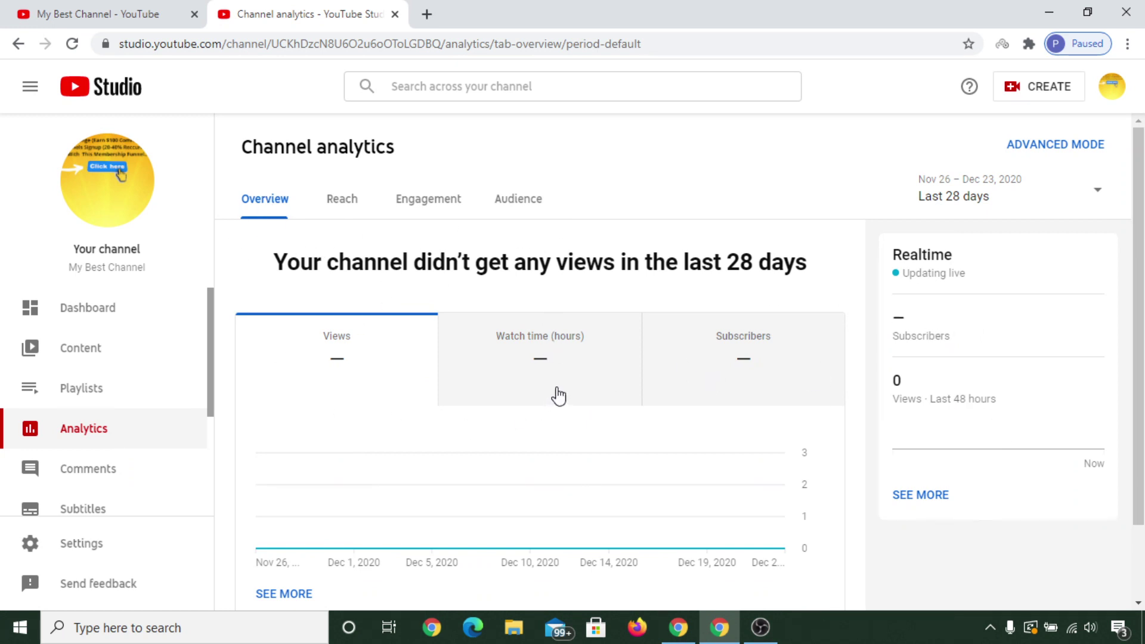
scroll(578, 374, "down", 1)
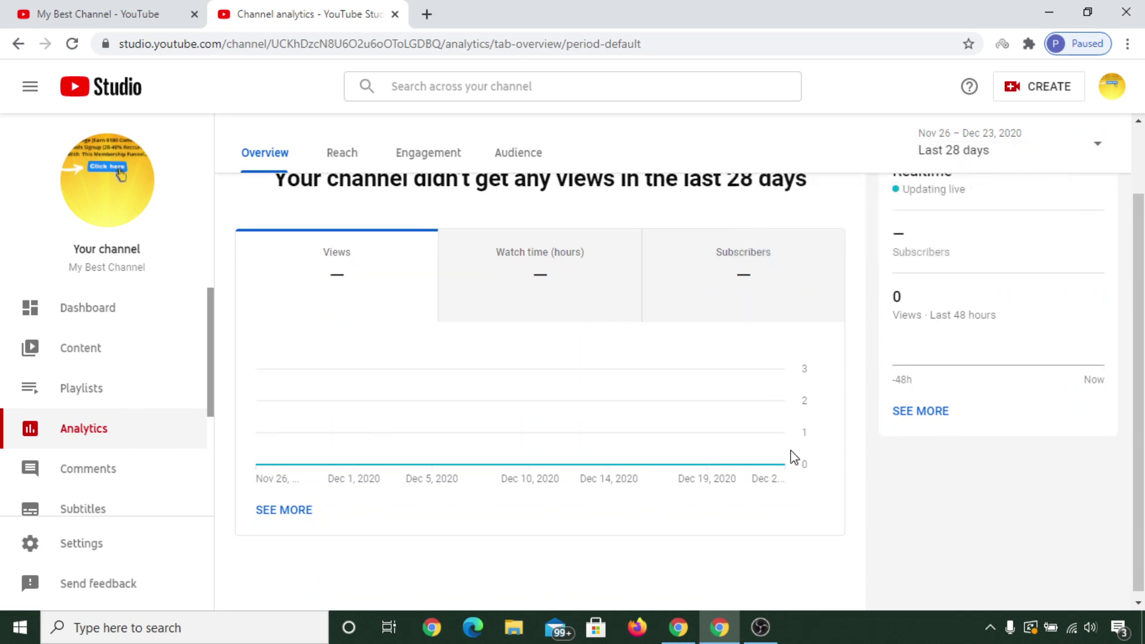
scroll(850, 565, "up", 1)
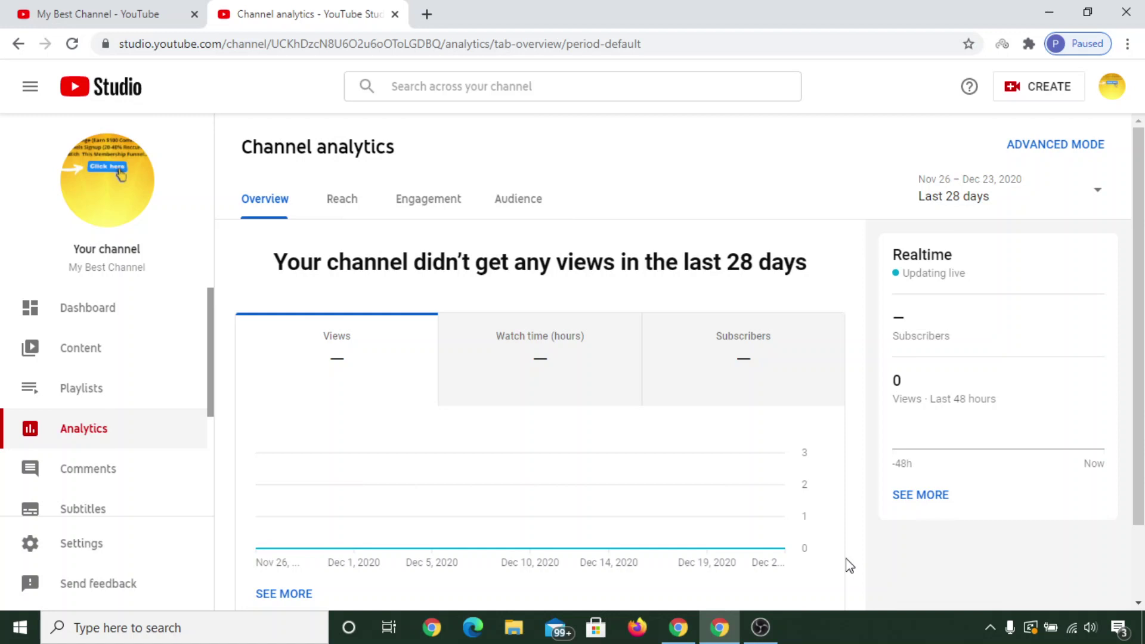
left_click(342, 203)
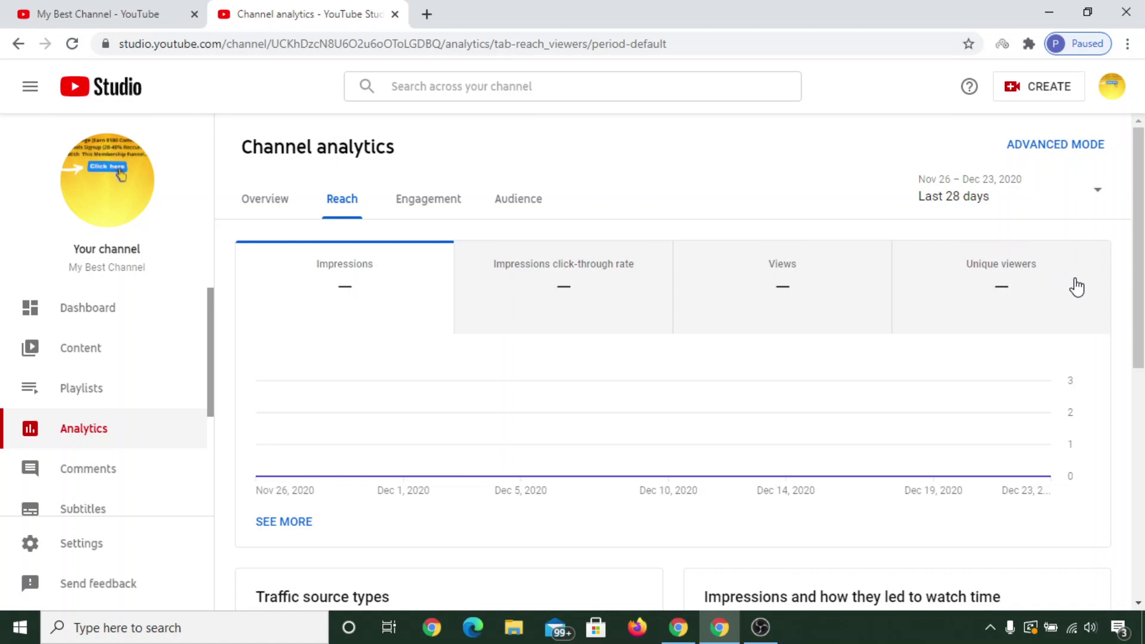
Examine the Engagement report in the channel's analytics, from the watch time graph through the top videos, playlists and cards.
left_click(430, 203)
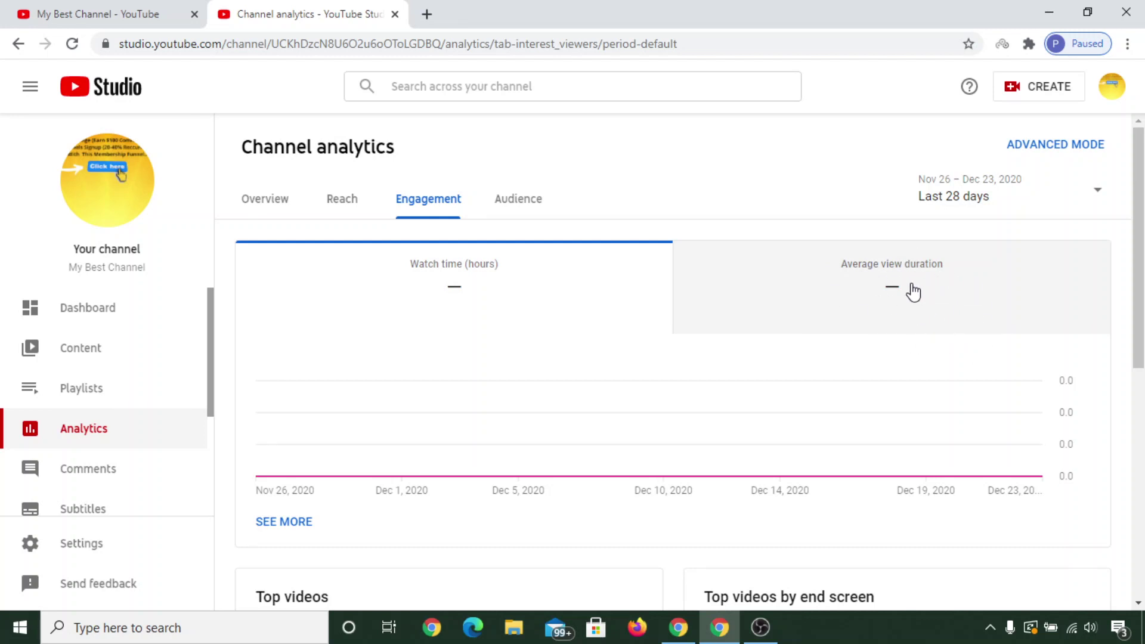
scroll(882, 320, "down", 2)
scroll(883, 320, "down", 3)
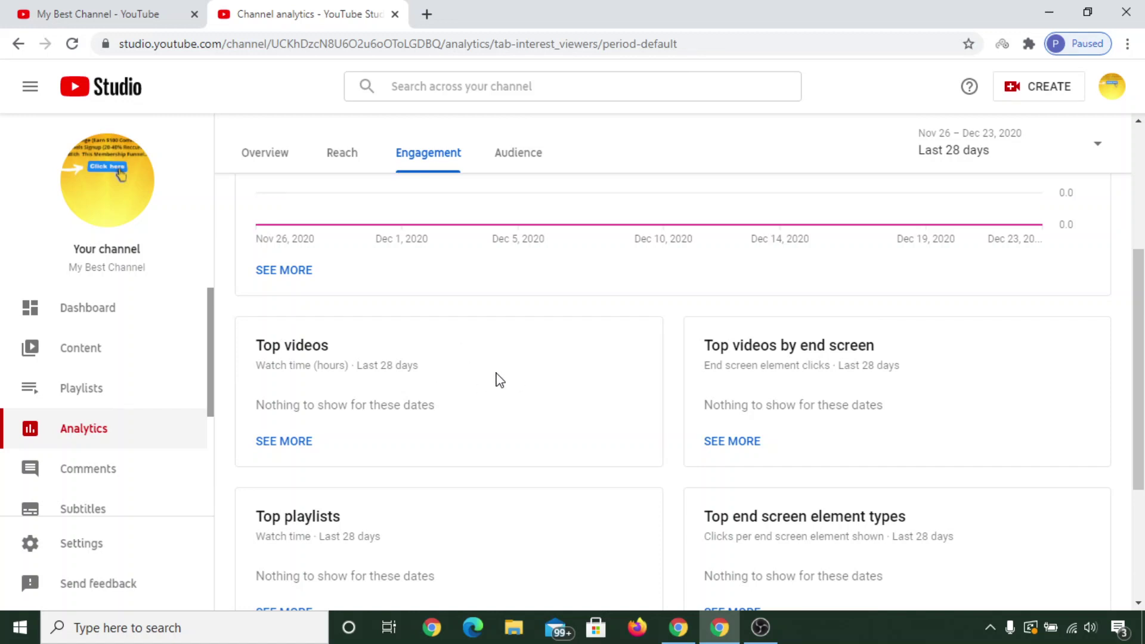
scroll(1010, 424, "down", 4)
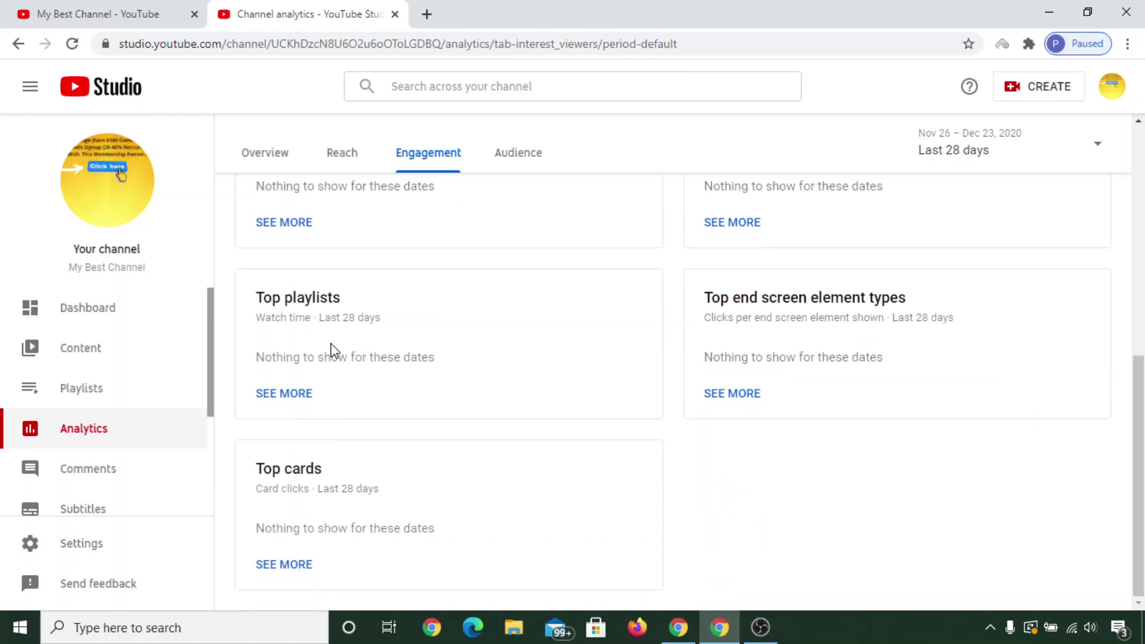
scroll(798, 547, "up", 4)
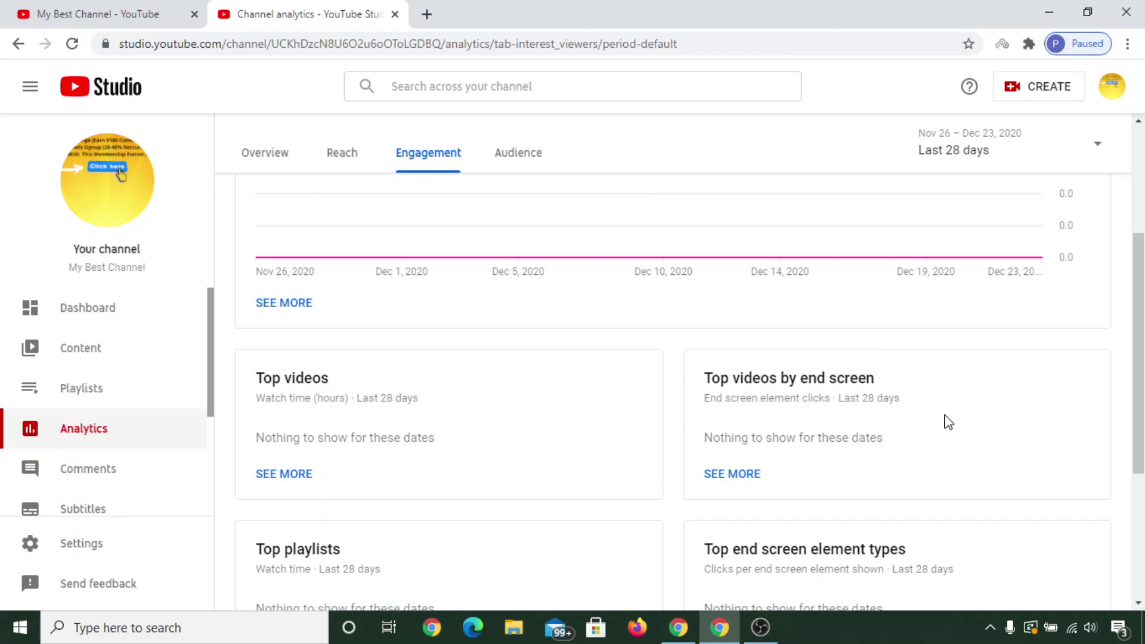
scroll(1058, 409, "up", 2)
scroll(1044, 429, "up", 2)
scroll(1036, 444, "down", 1)
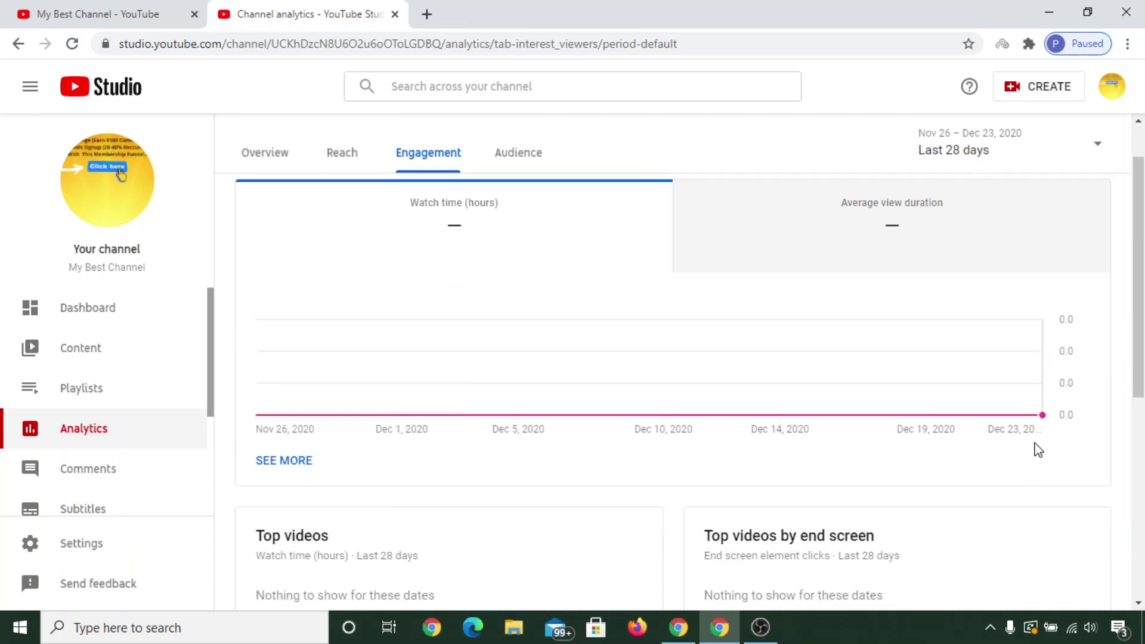
scroll(1110, 418, "up", 2)
scroll(1118, 370, "down", 3)
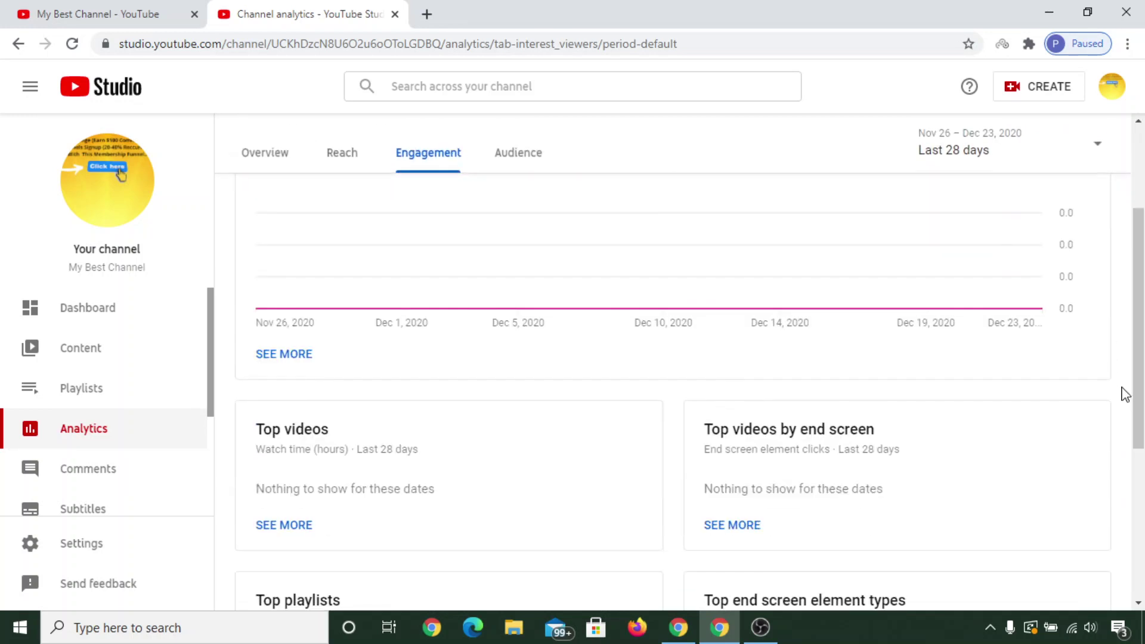
Examine the channel's published comments and the comments held for review.
scroll(131, 471, "down", 3)
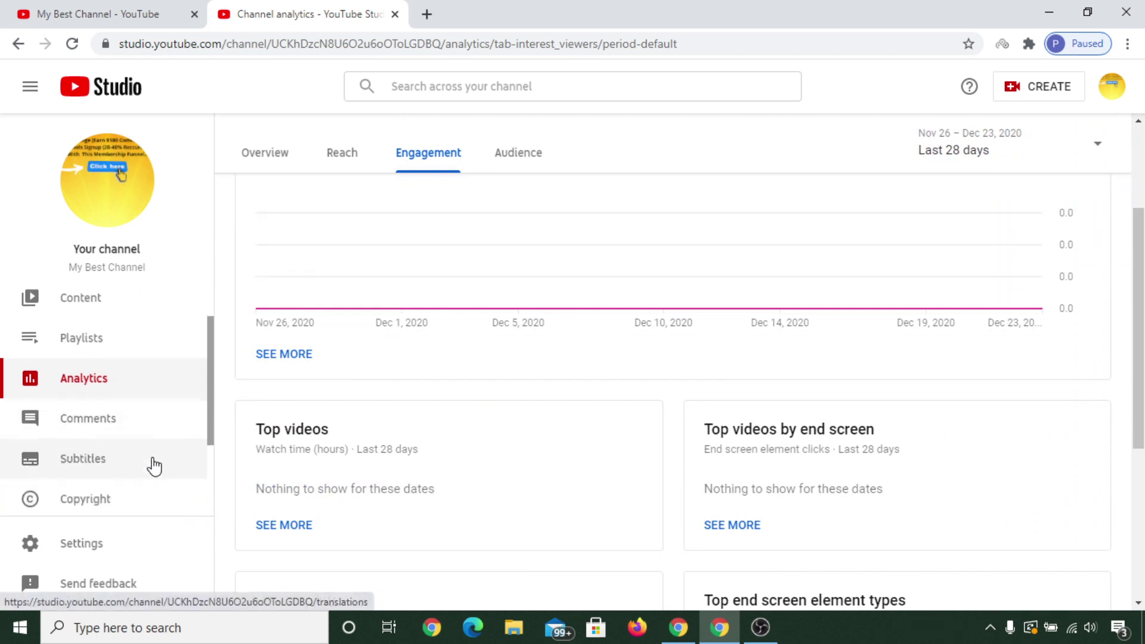
left_click(151, 403)
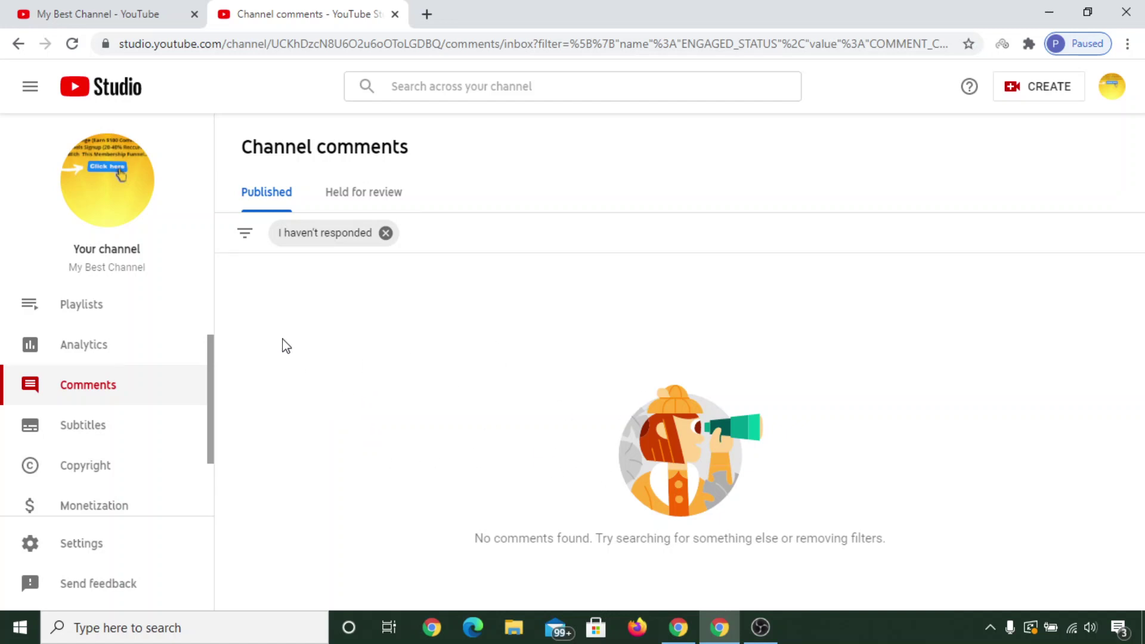
left_click(361, 200)
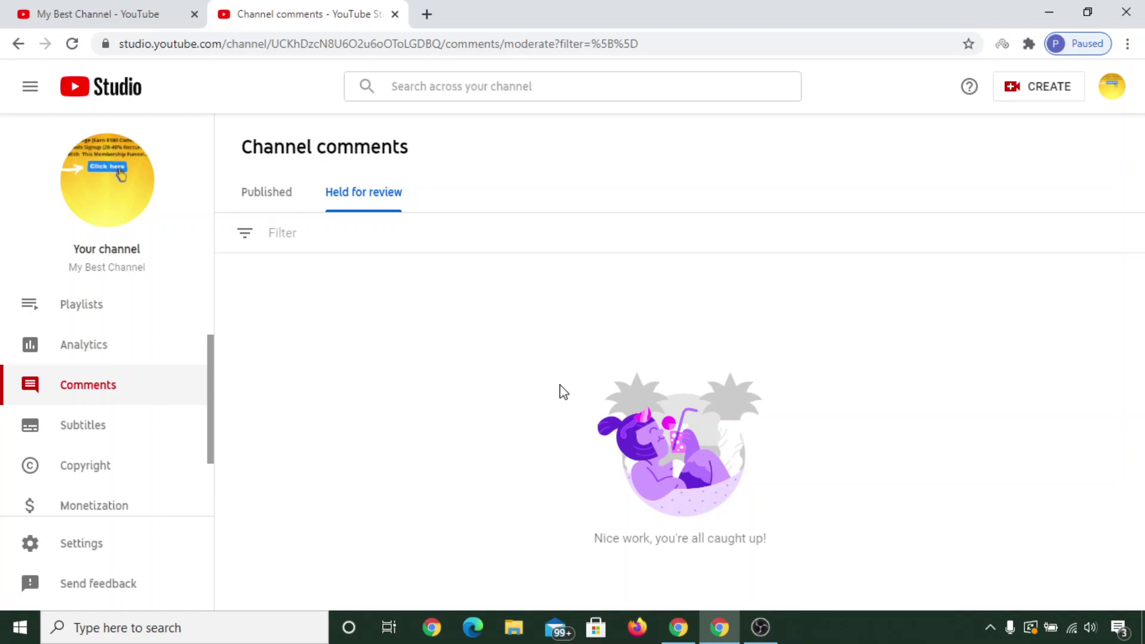
Examine the channel's Subtitles, Copyright and Monetization pages in turn.
scroll(183, 358, "down", 2)
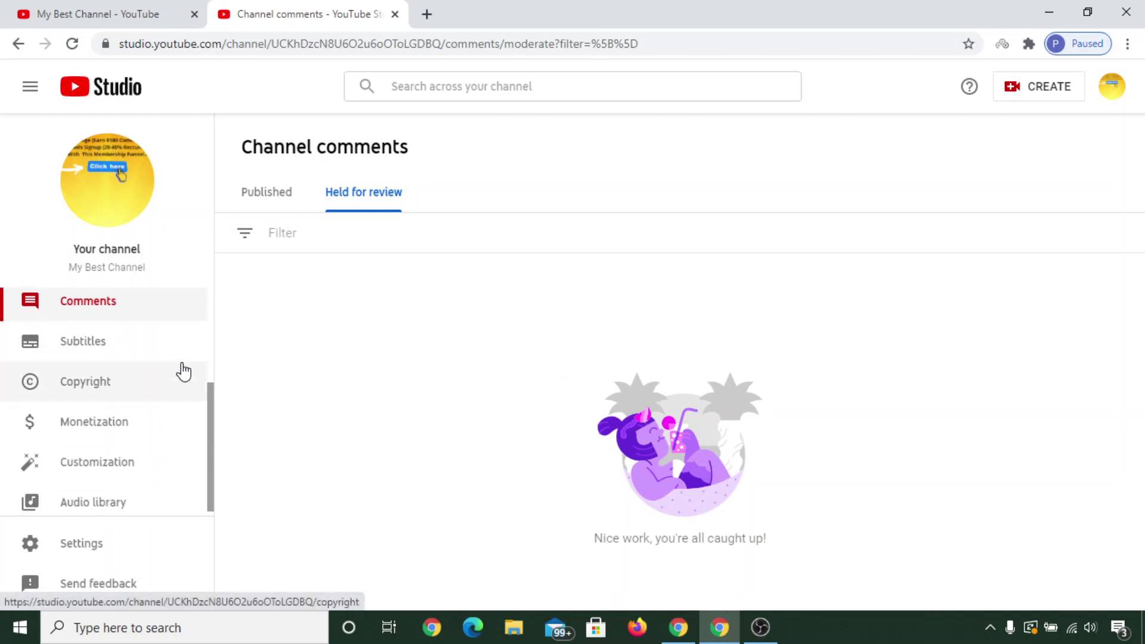
left_click(143, 338)
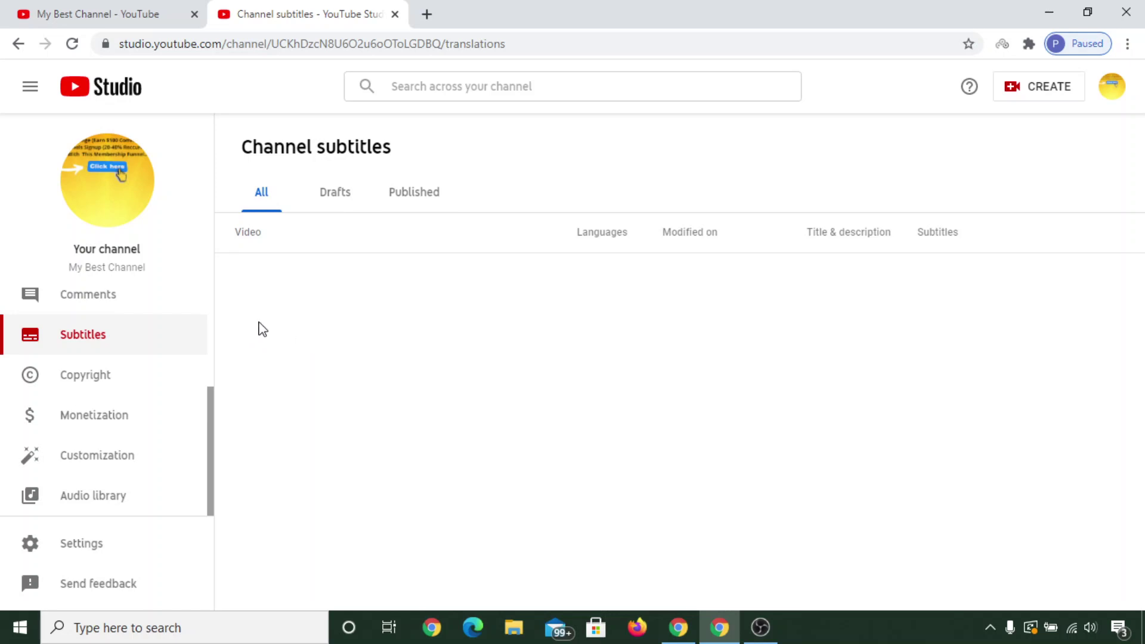
left_click(125, 385)
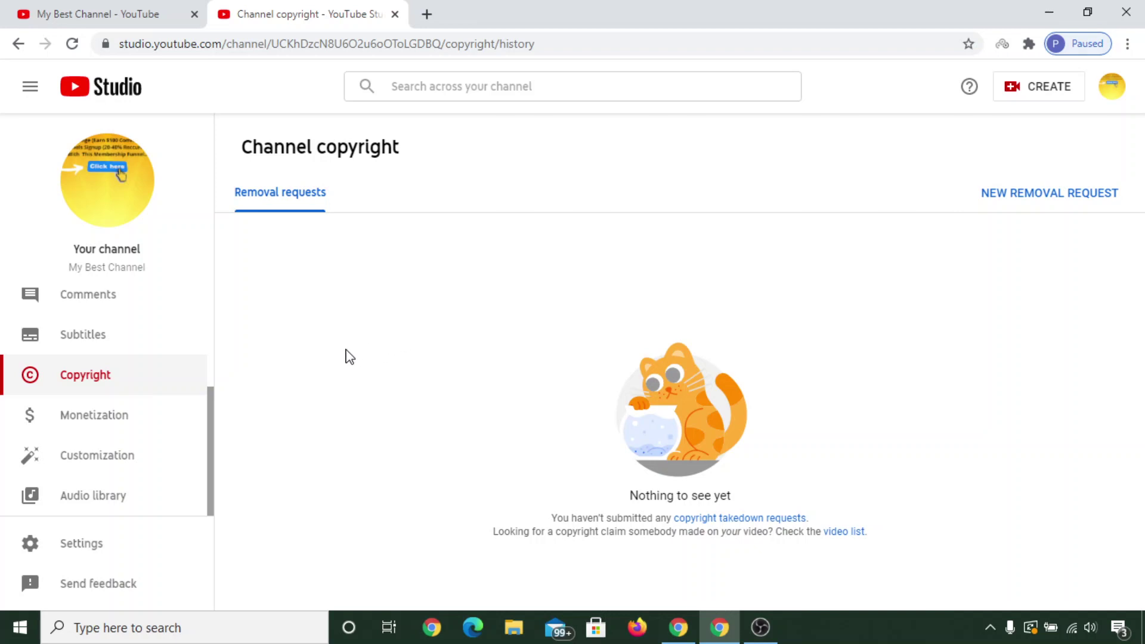
left_click(141, 417)
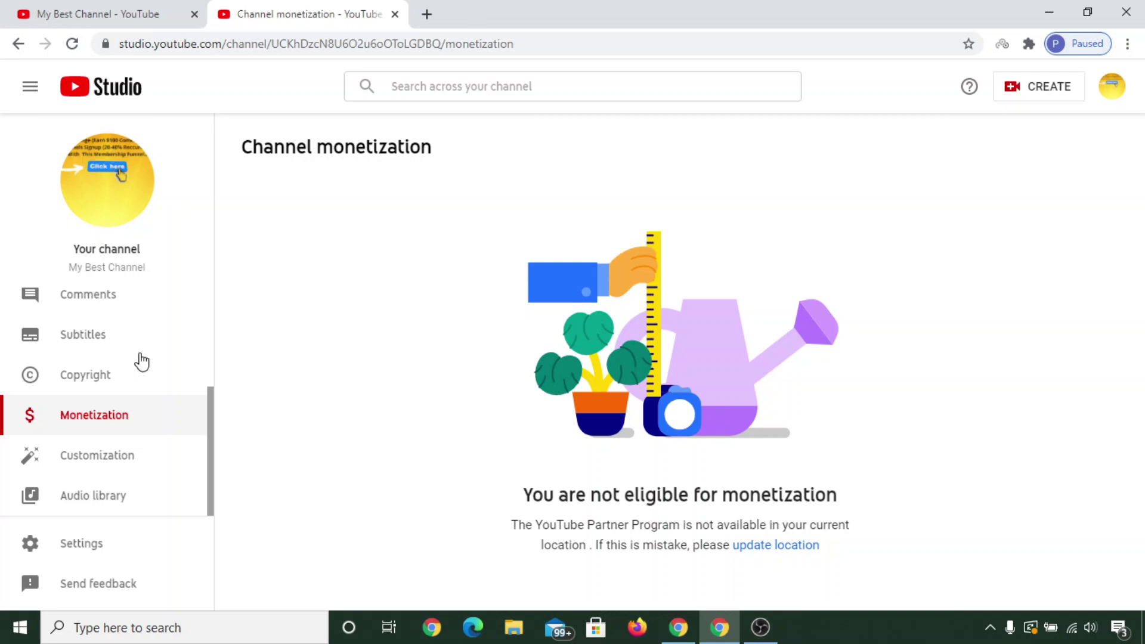
Examine the Layout and Branding settings in channel customization, highlighting the recommended pixel size for the profile picture.
left_click(94, 463)
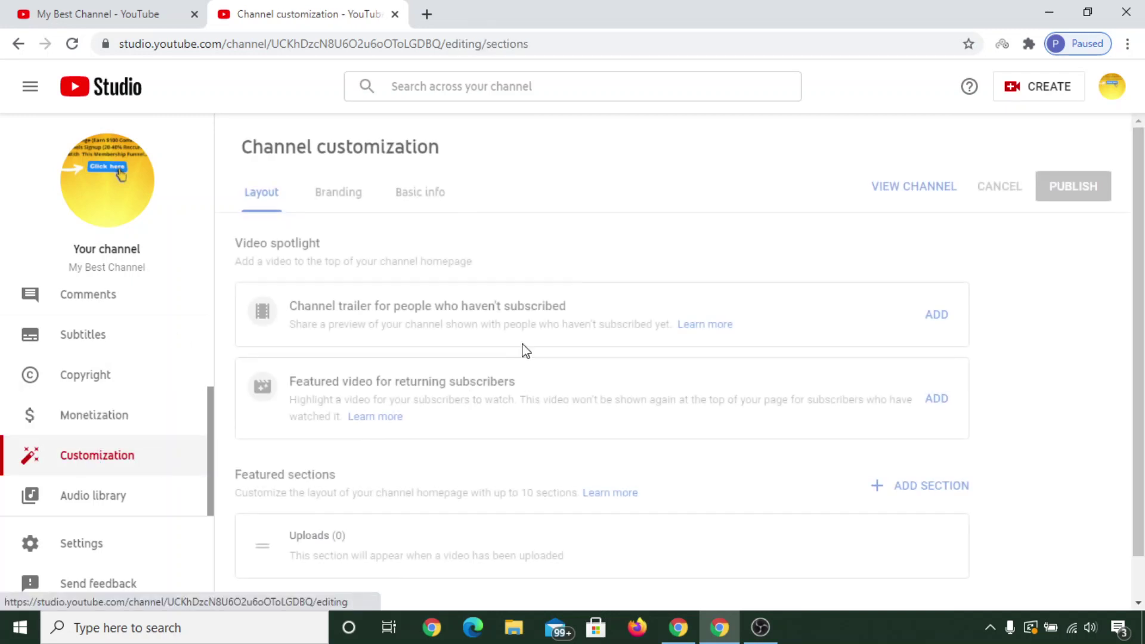
scroll(1049, 425, "down", 1)
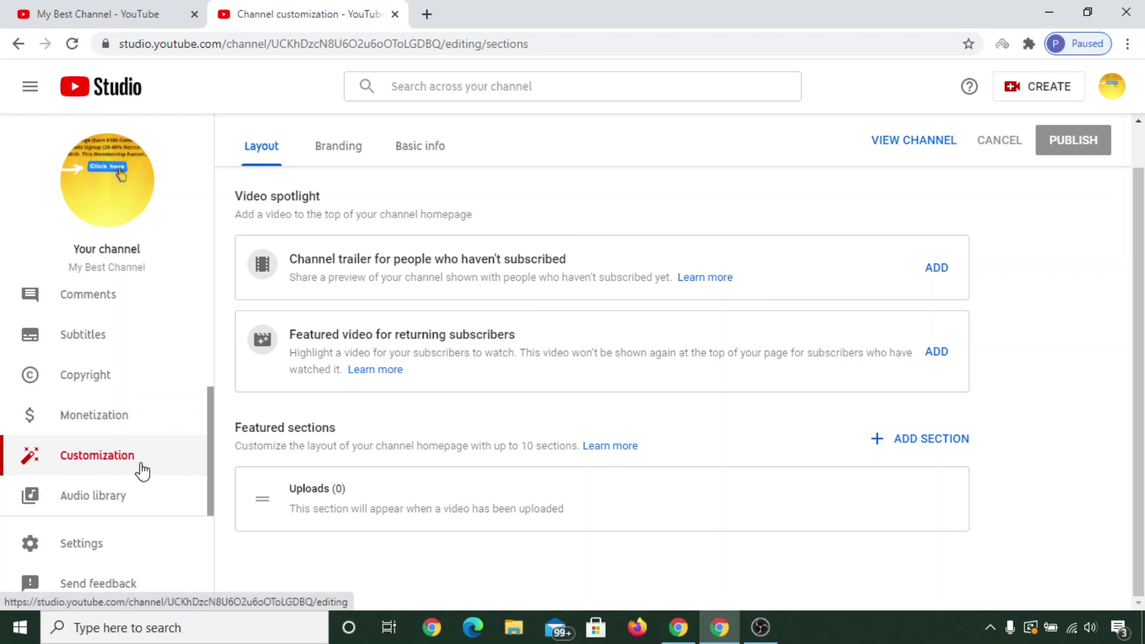
left_click(341, 161)
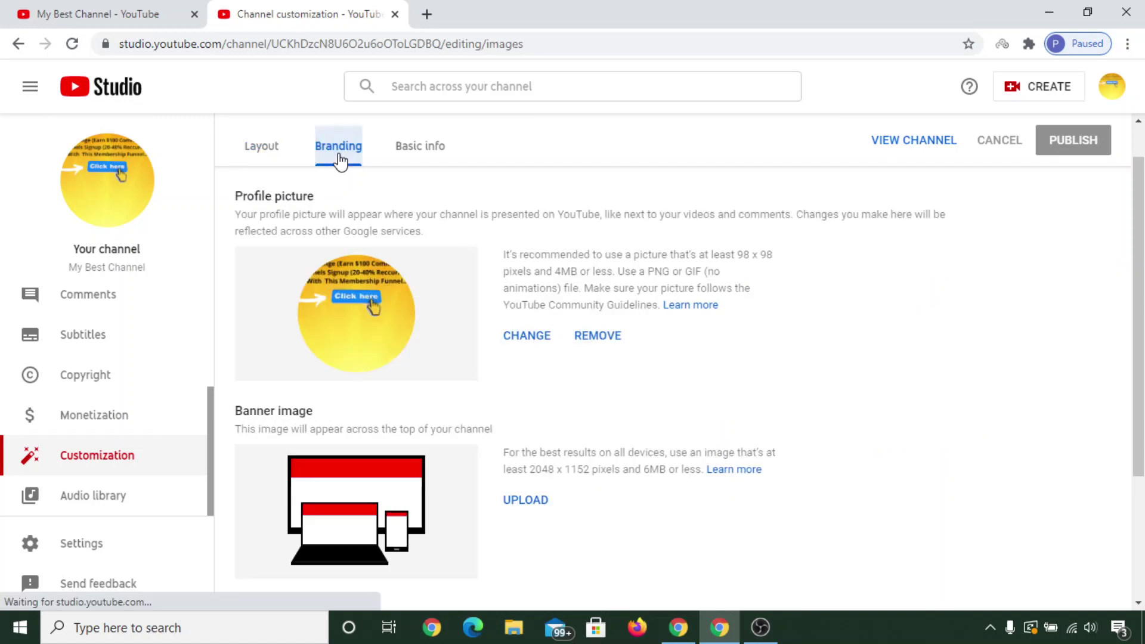
scroll(430, 284, "down", 1)
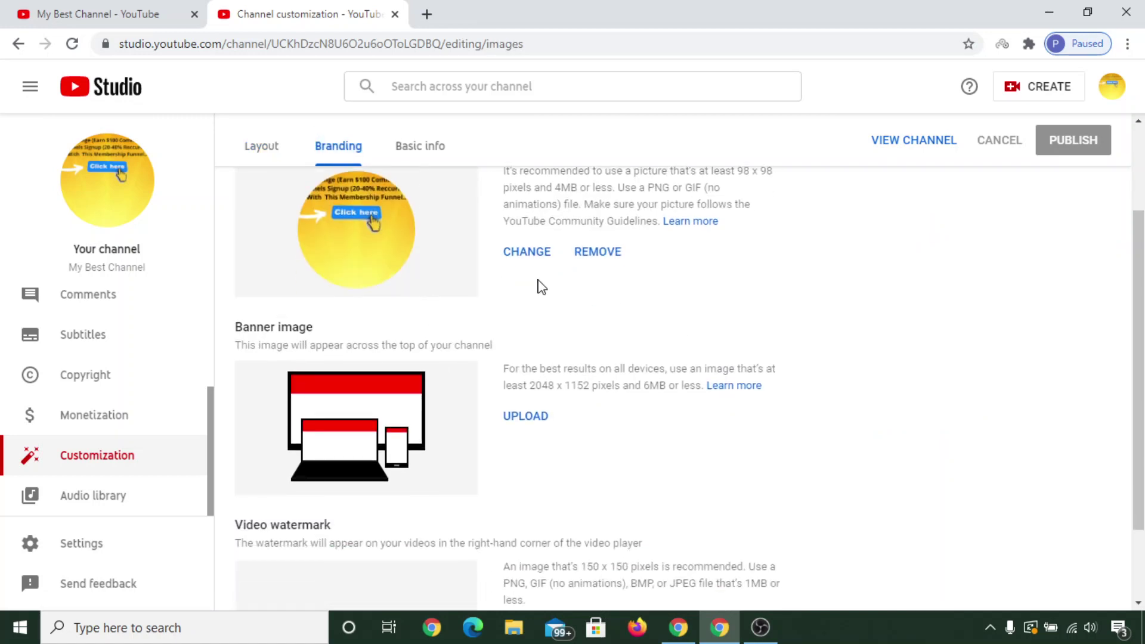
scroll(367, 298, "up", 1)
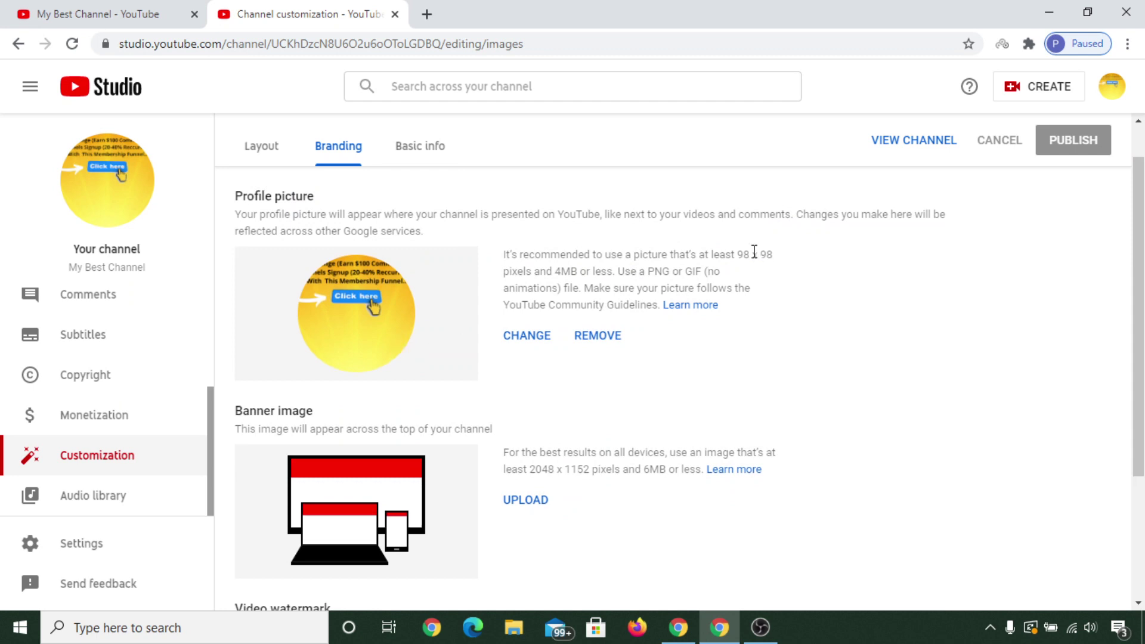
left_click_drag(738, 255, 774, 262)
left_click(427, 14)
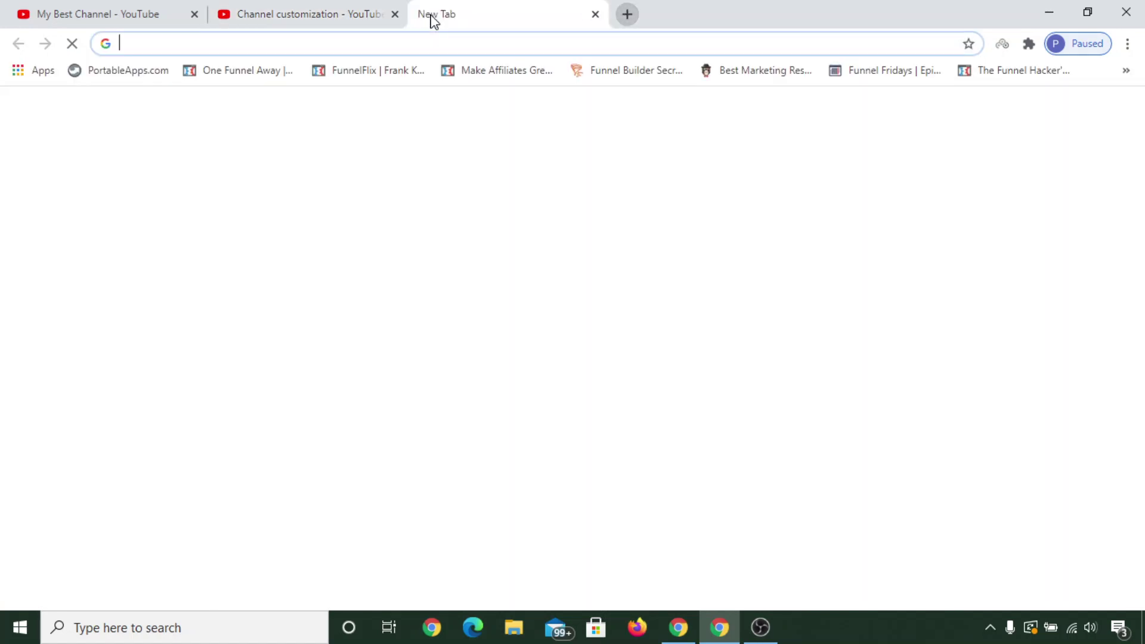
type("can")
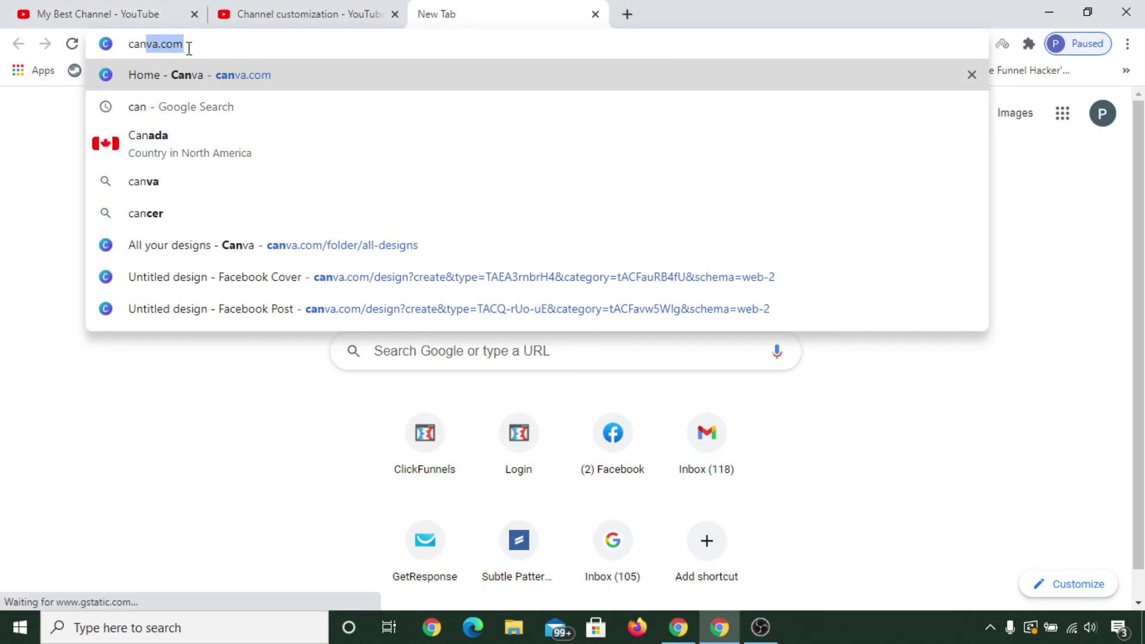
left_click(595, 15)
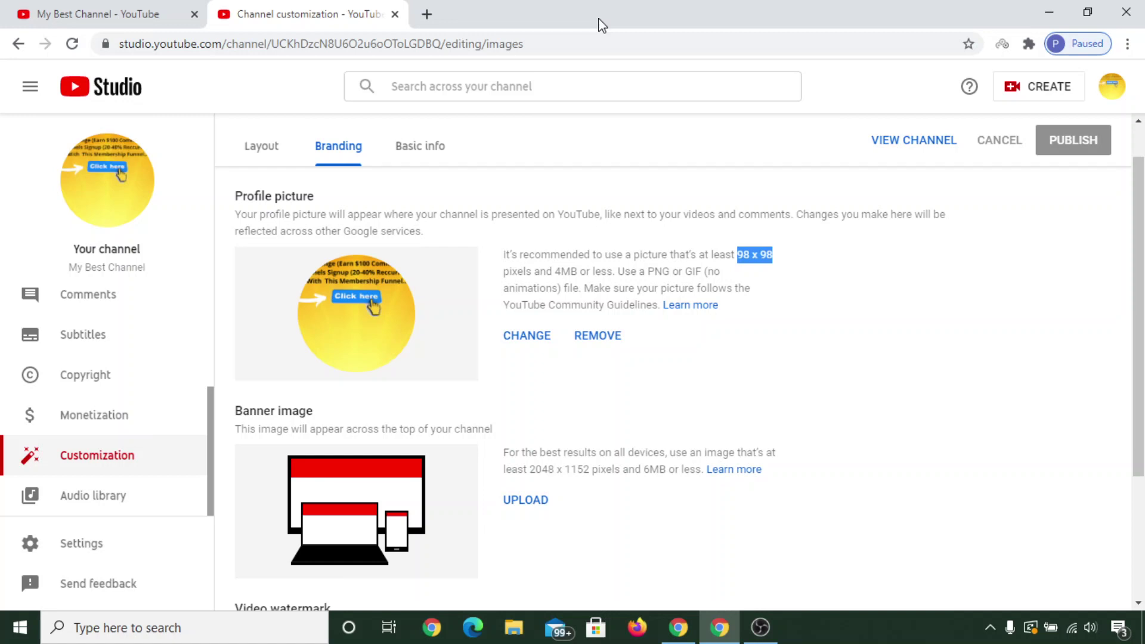
Download the track "19th Floor" from the free music in the Audio library.
left_click(124, 496)
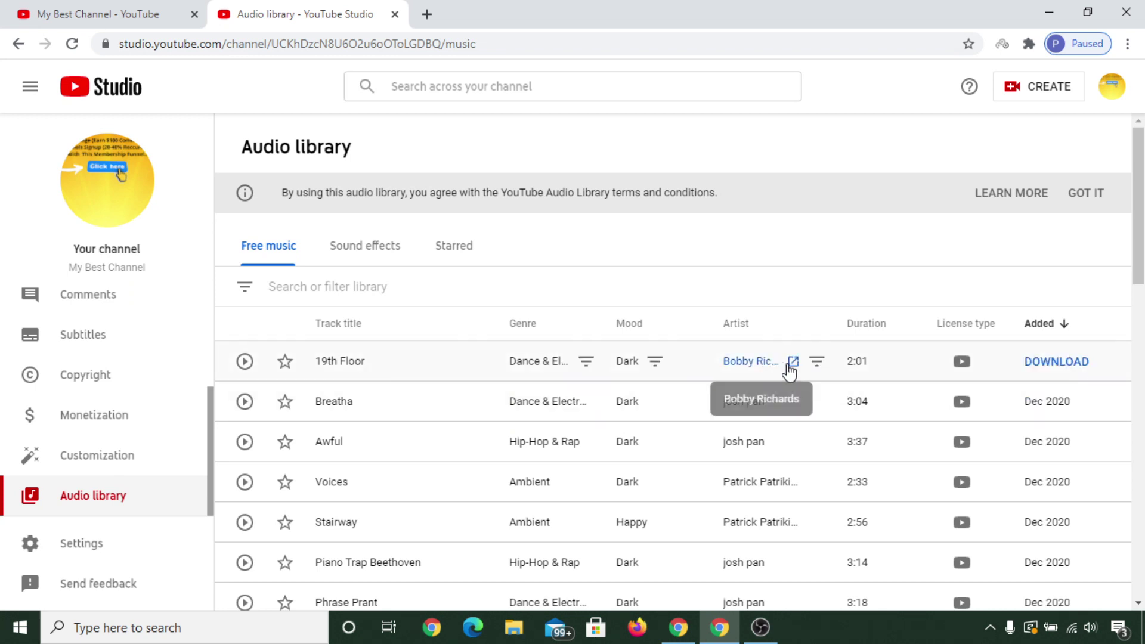
left_click(1040, 367)
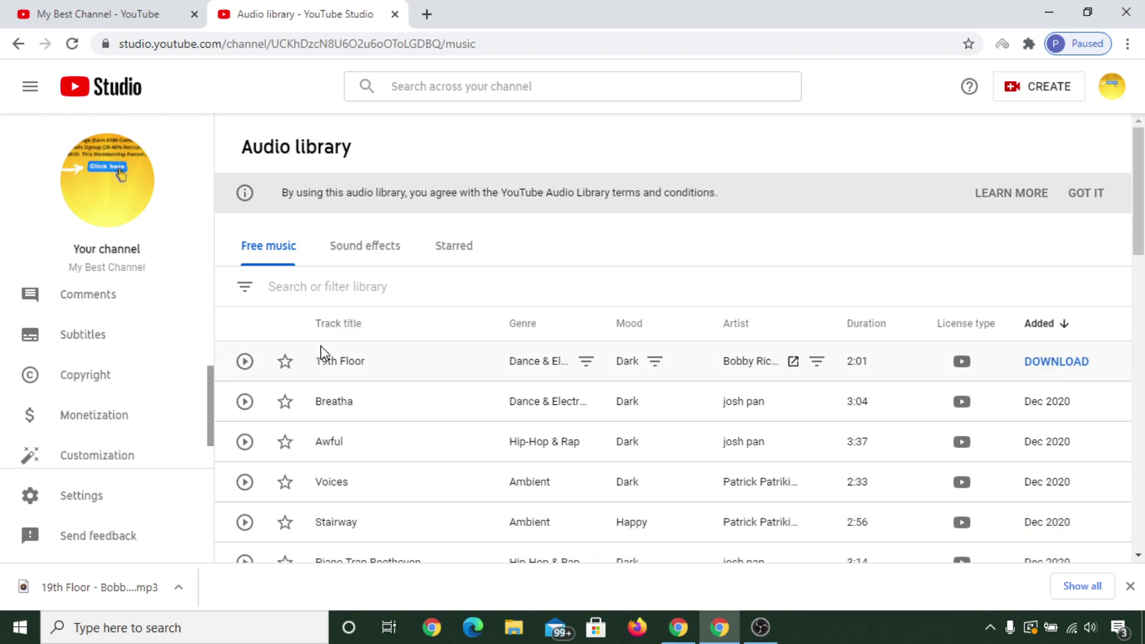
Revisit the channel's Dashboard and the analytics Overview report, dismissing the browser's download bar.
scroll(99, 411, "down", 2)
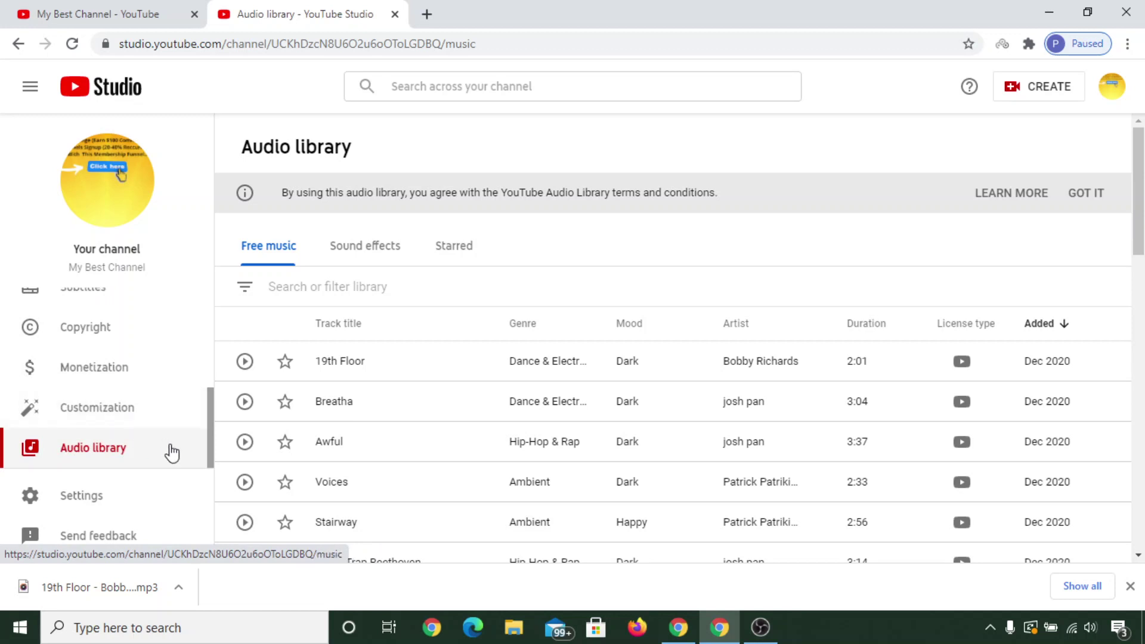
scroll(173, 453, "up", 4)
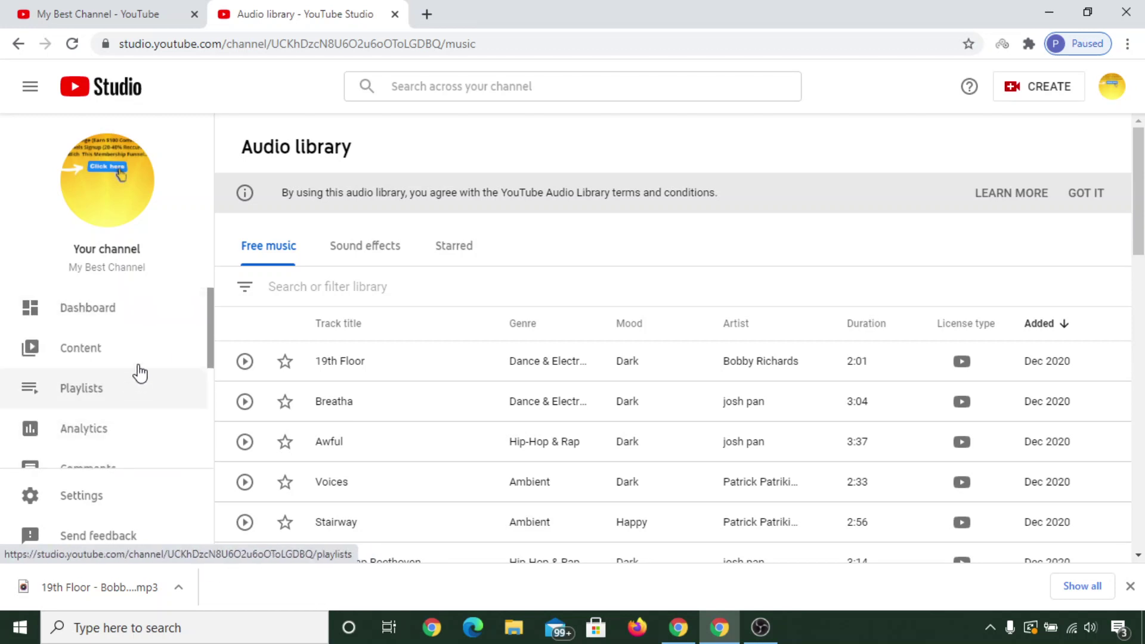
left_click(136, 308)
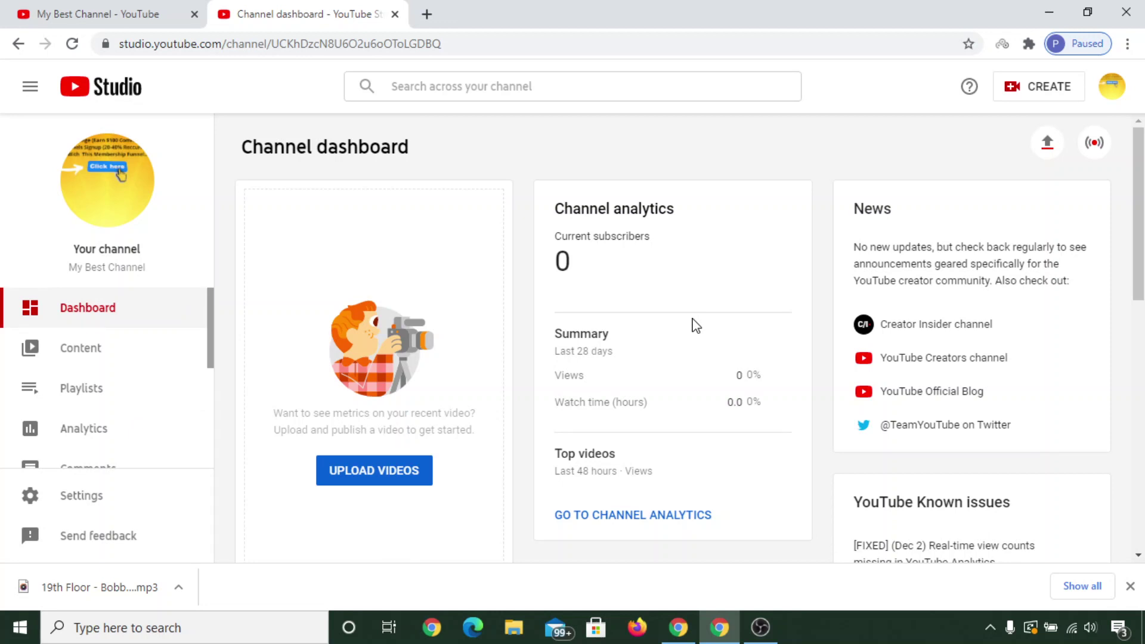
left_click(105, 440)
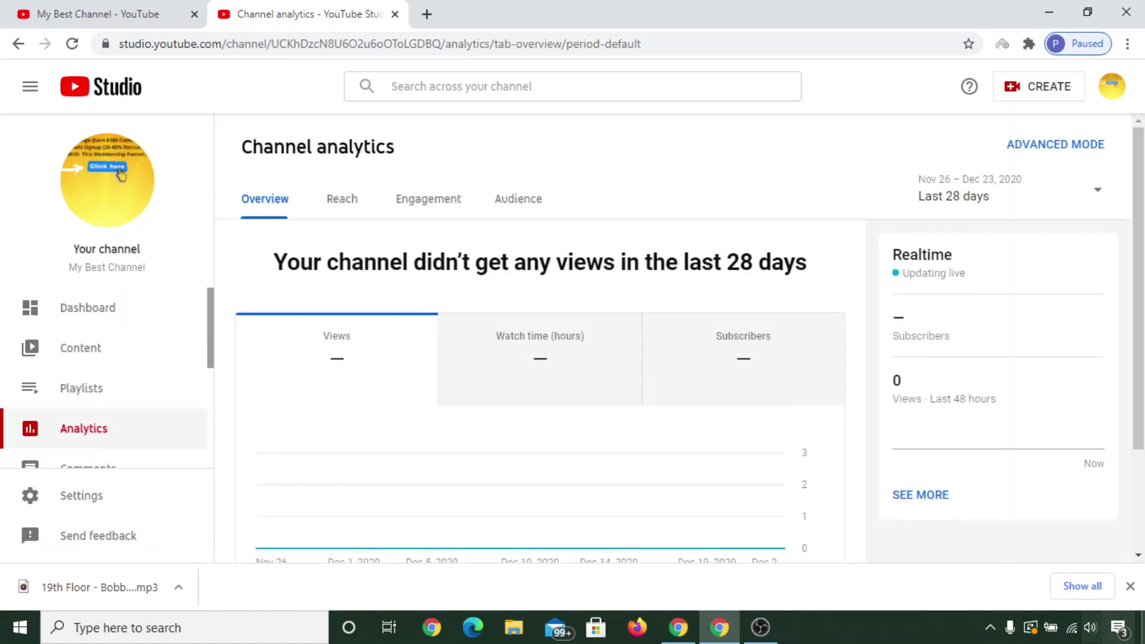
left_click(1130, 586)
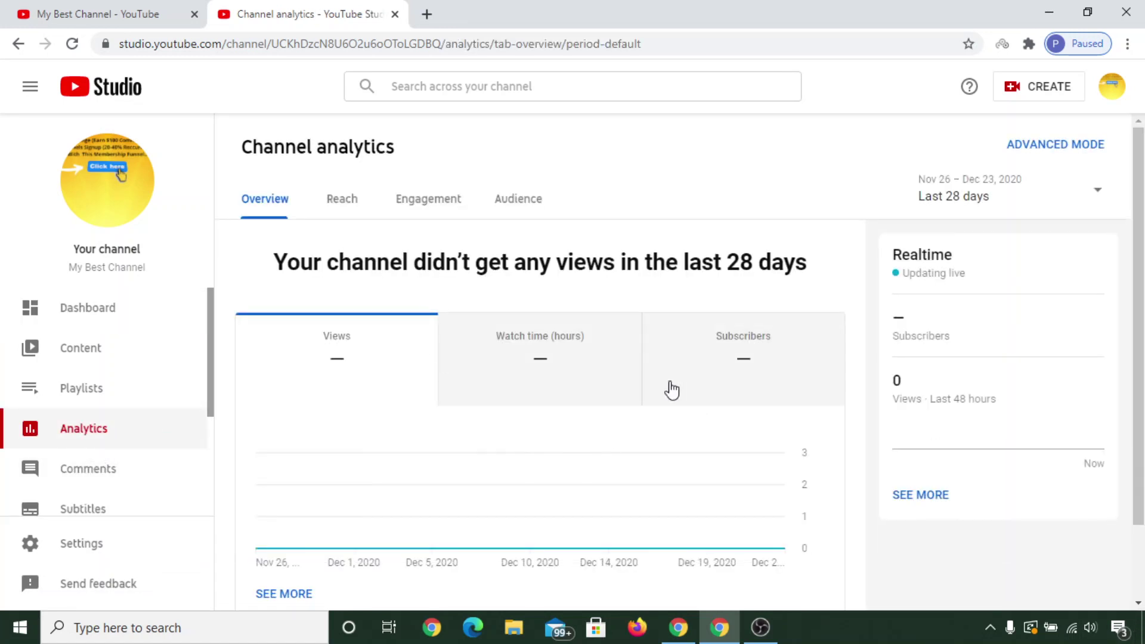
scroll(800, 472, "down", 2)
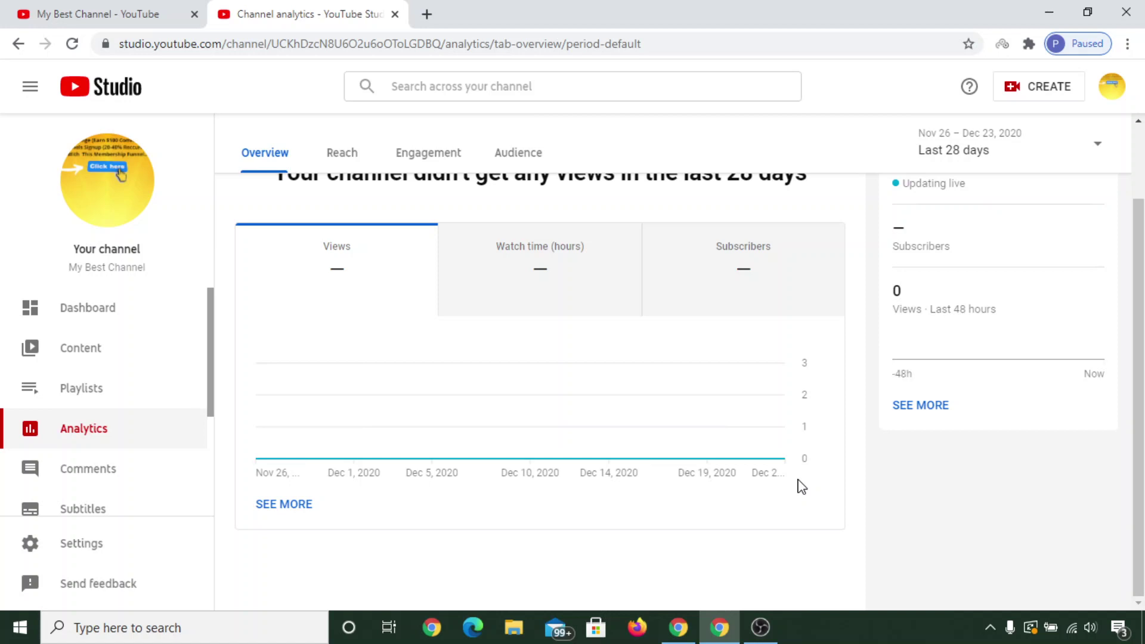
scroll(800, 486, "up", 2)
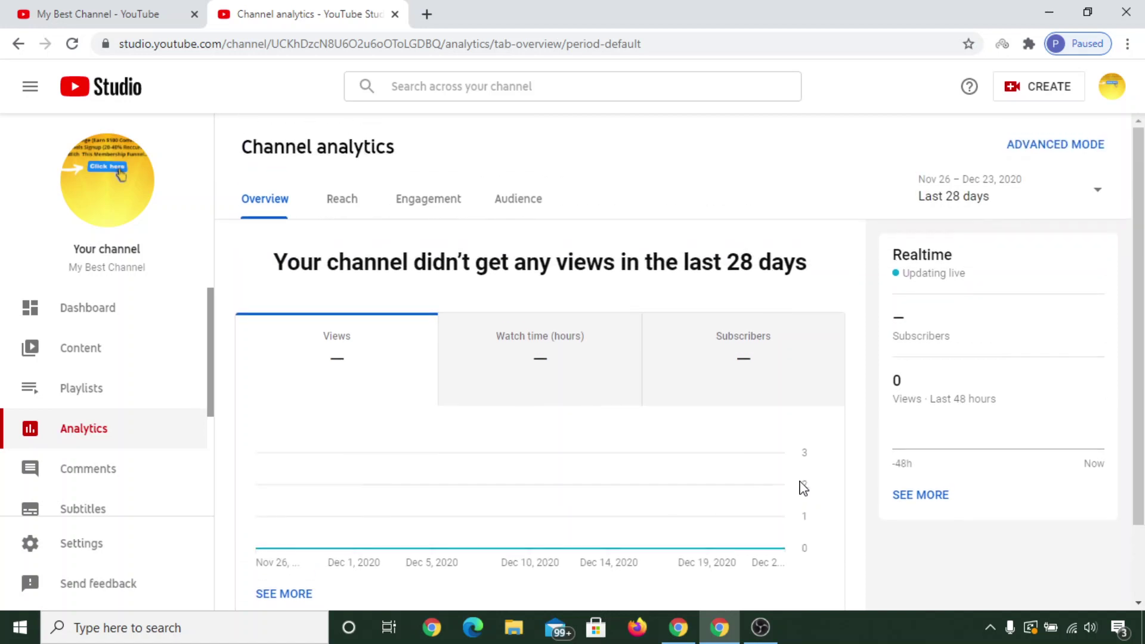